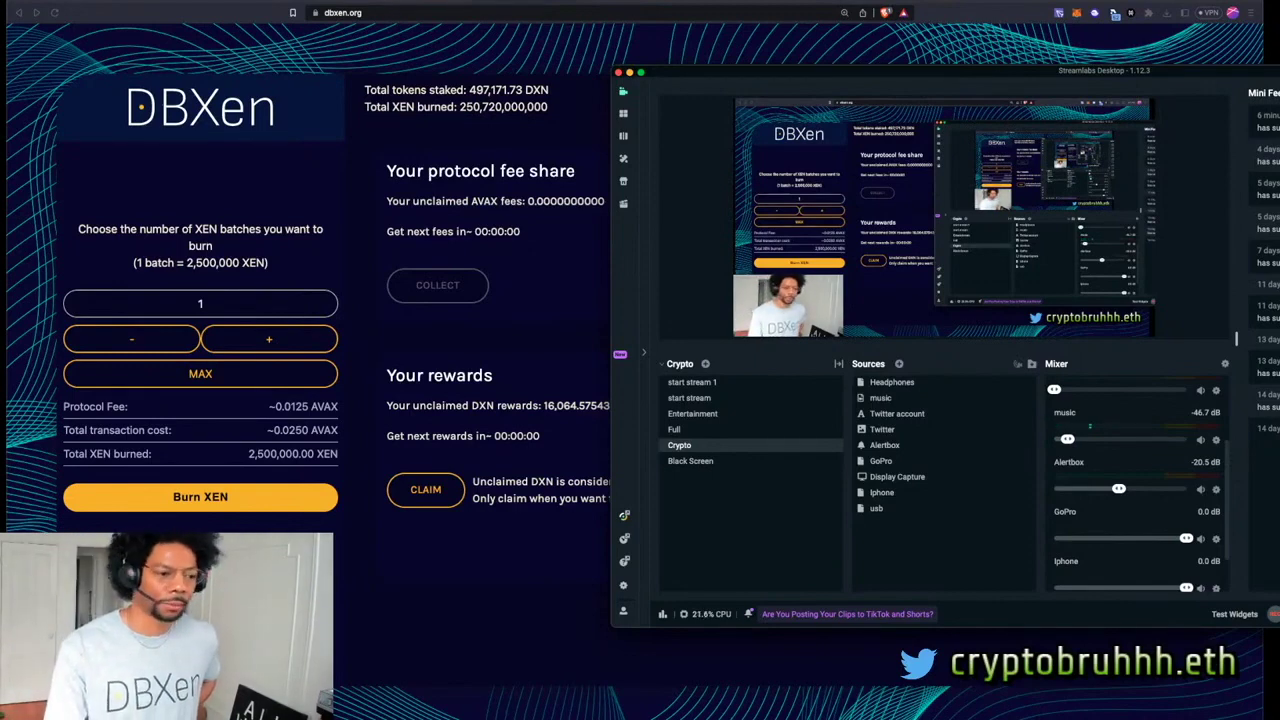
- Switch to the browser, bring up the XENFT collection on xen.network, and compare its grid and list layouts
key(super+Tab)
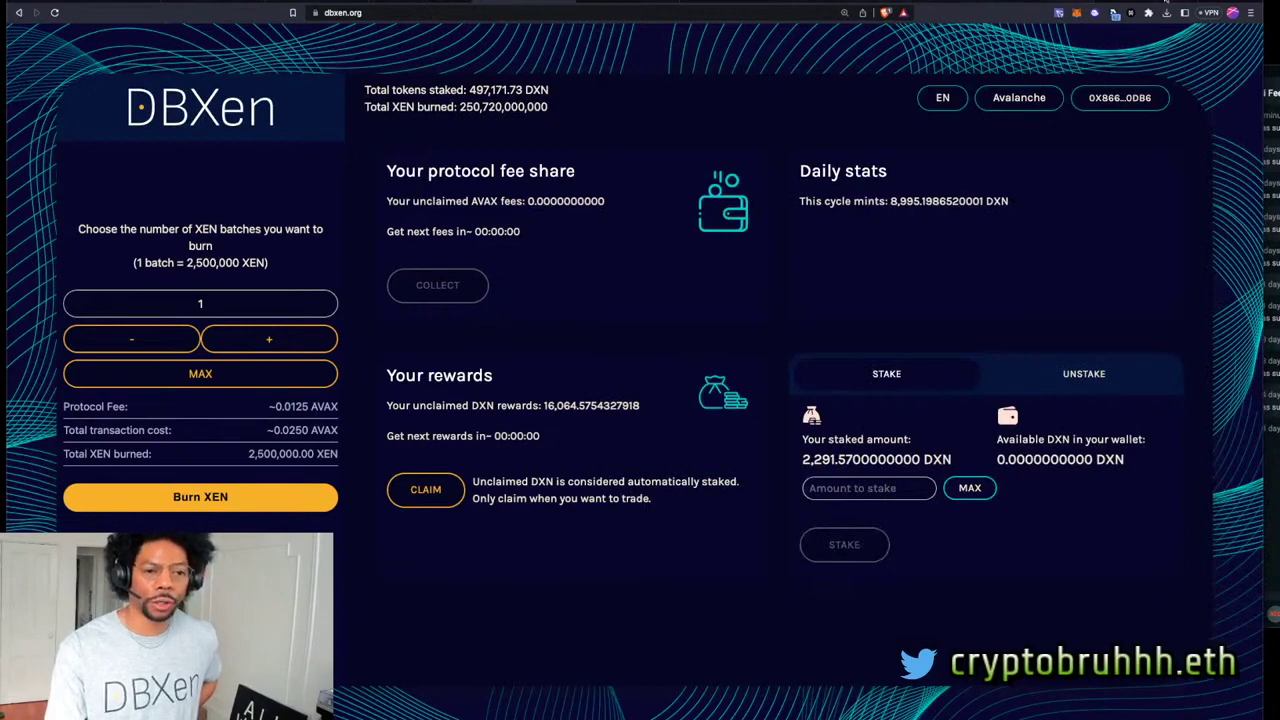
click(1132, 3)
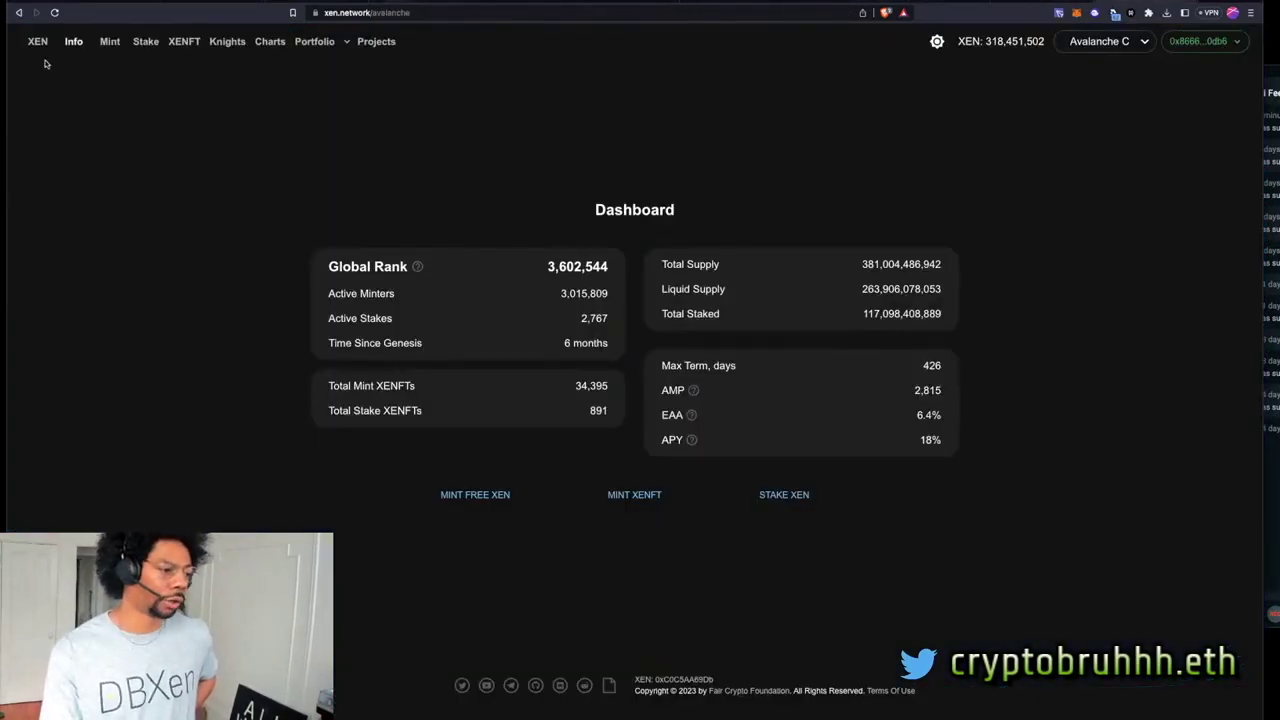
click(183, 43)
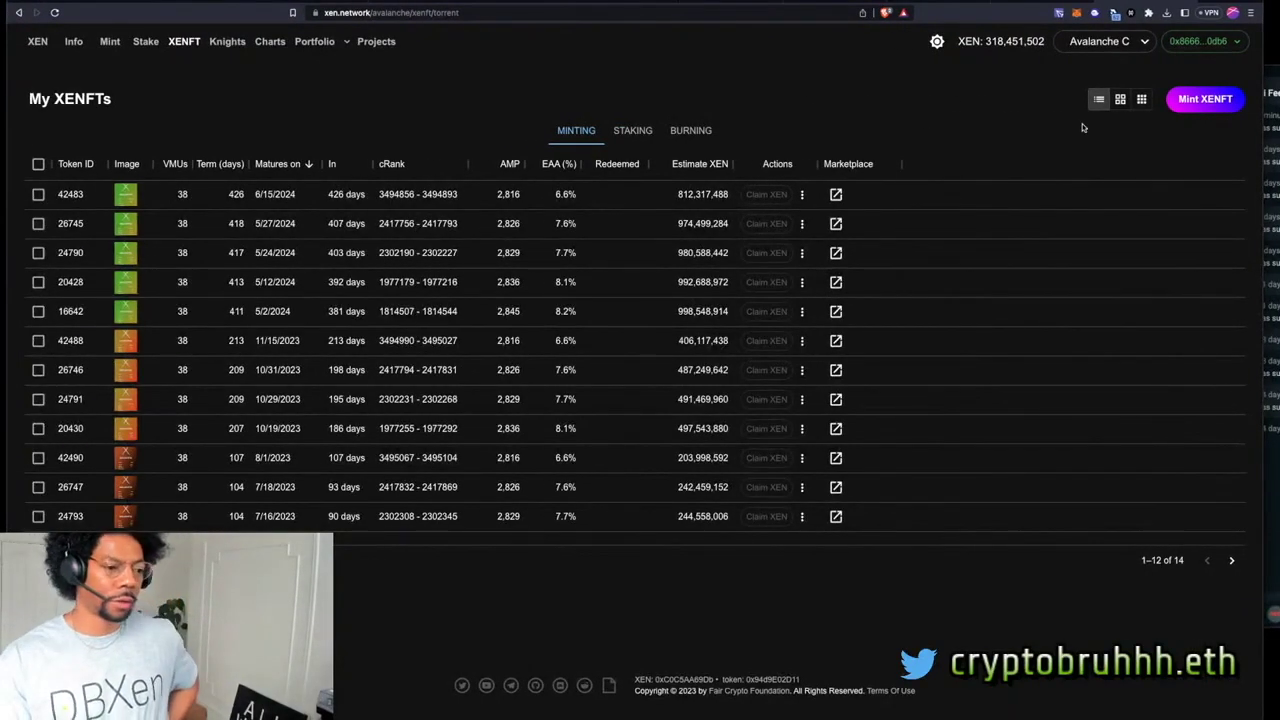
click(1140, 99)
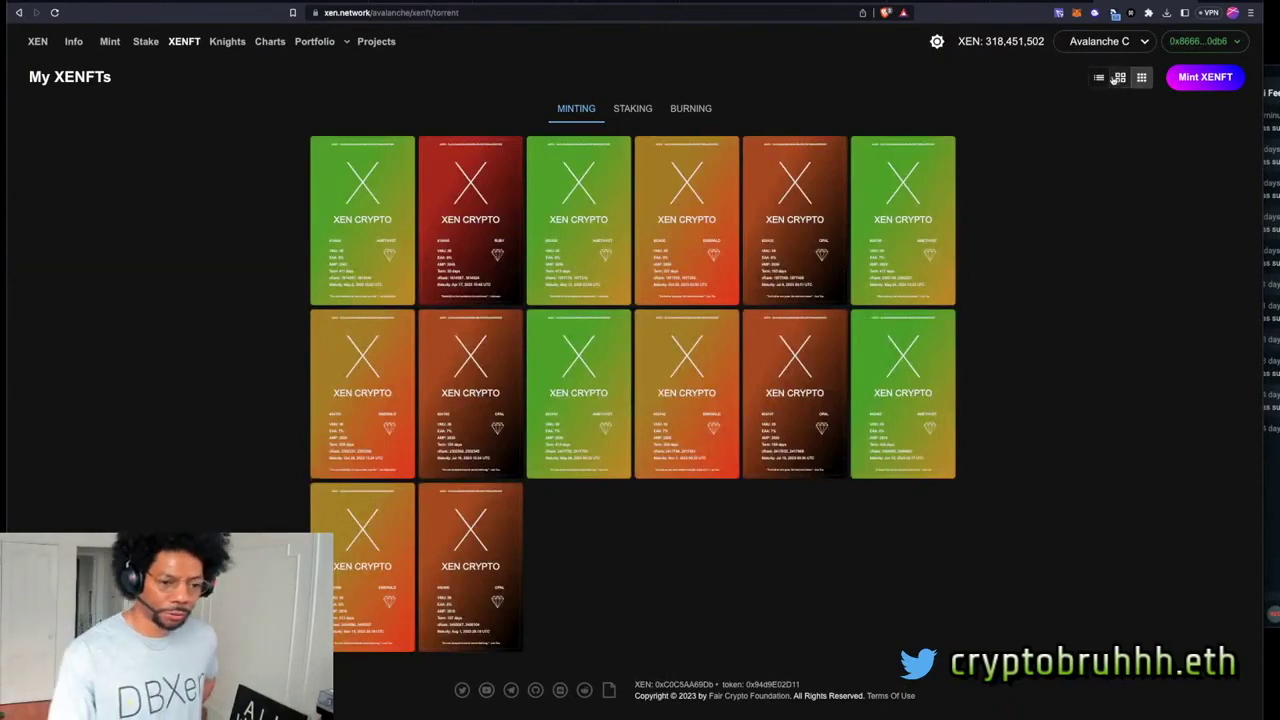
click(1117, 78)
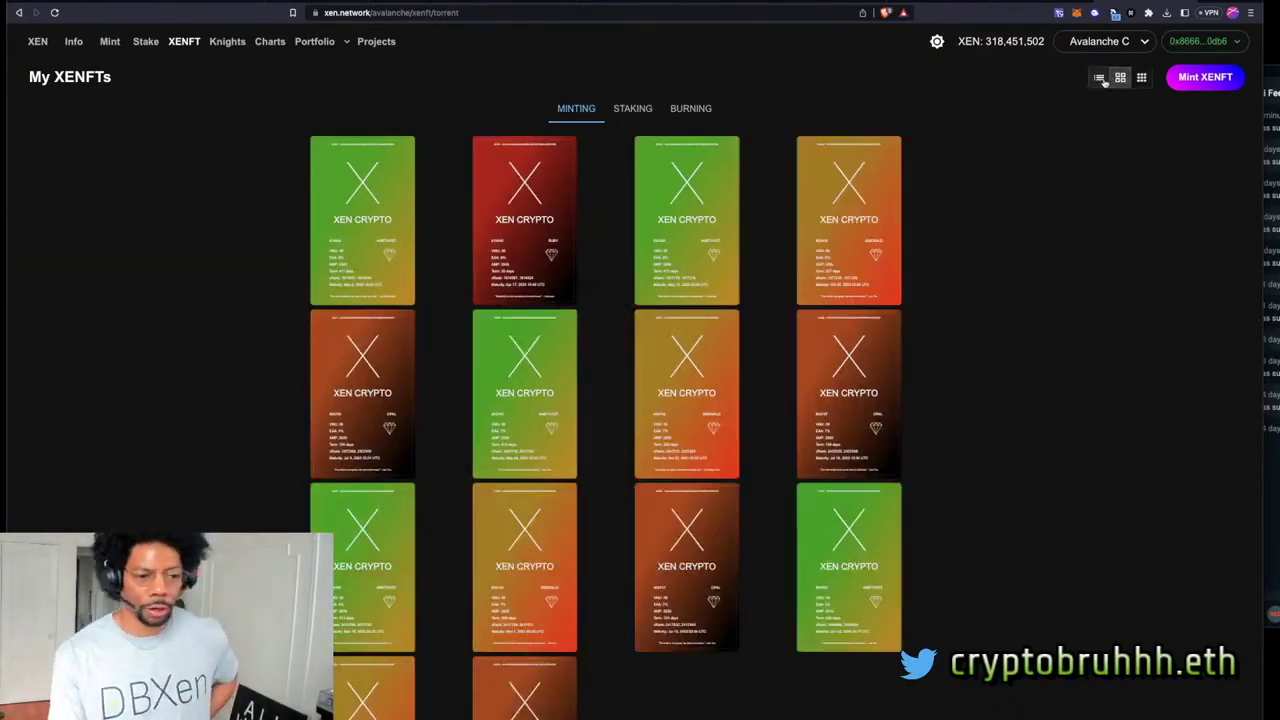
click(1099, 78)
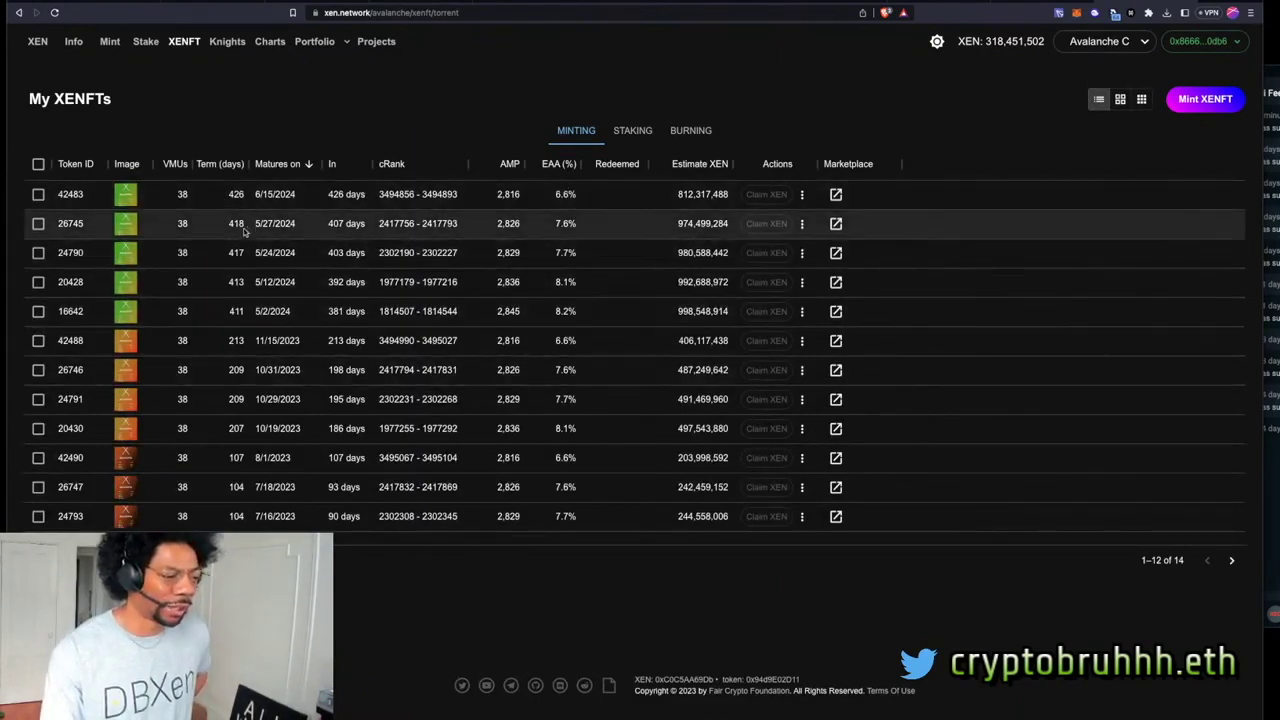
- Look over the new XENFT form, close it without minting, and view the regular XEN mint details
click(1203, 106)
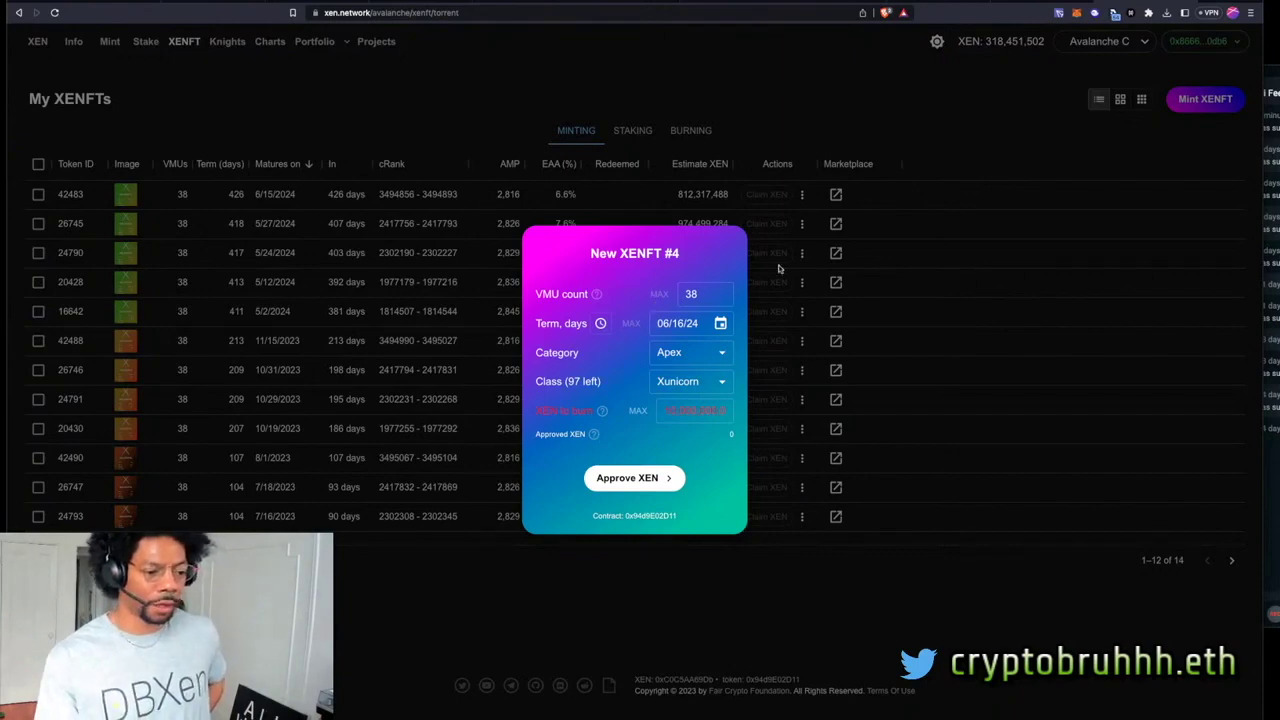
click(856, 91)
click(111, 42)
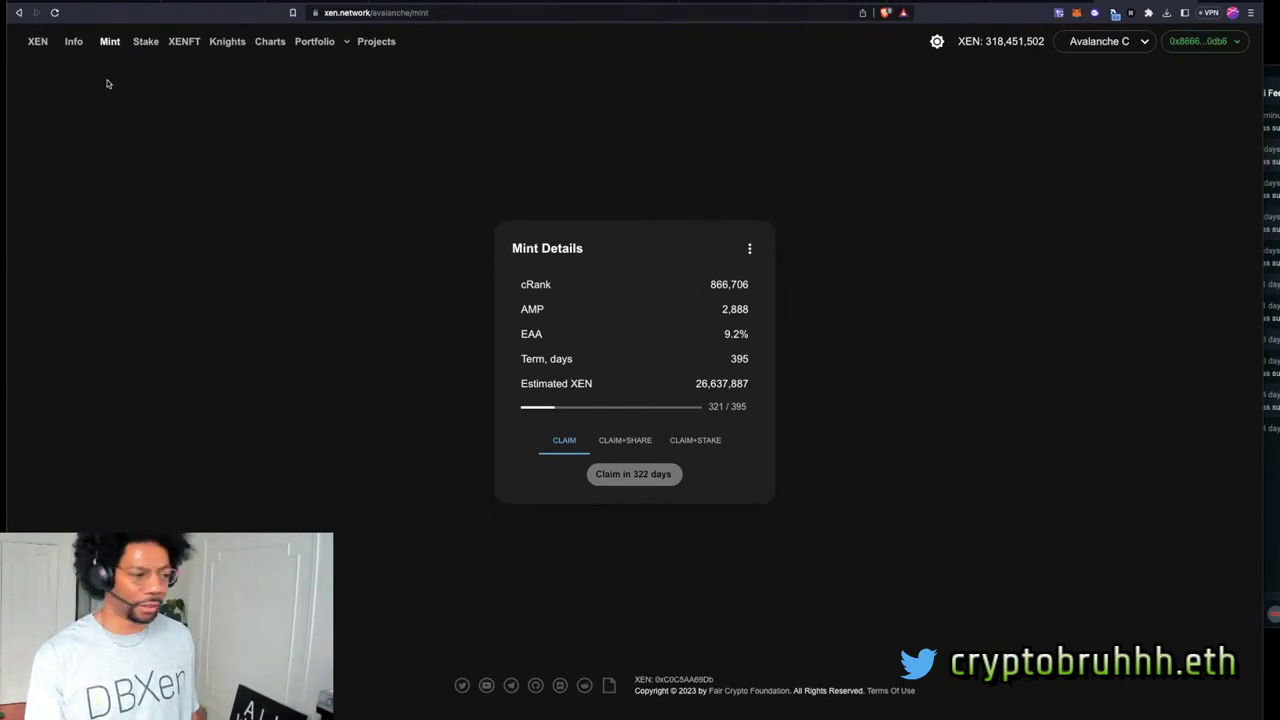
- Preview a XEN stake with a term of 1000 days and check its APY without submitting it
click(140, 41)
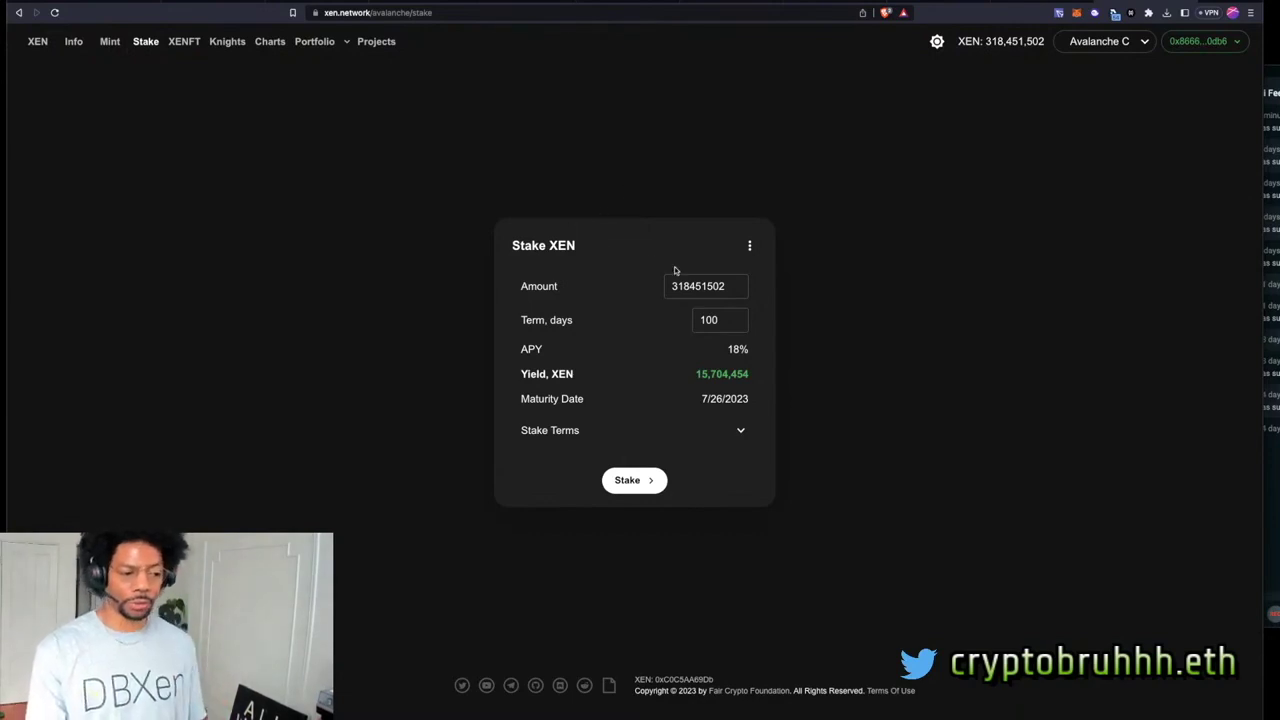
click(729, 286)
click(729, 327)
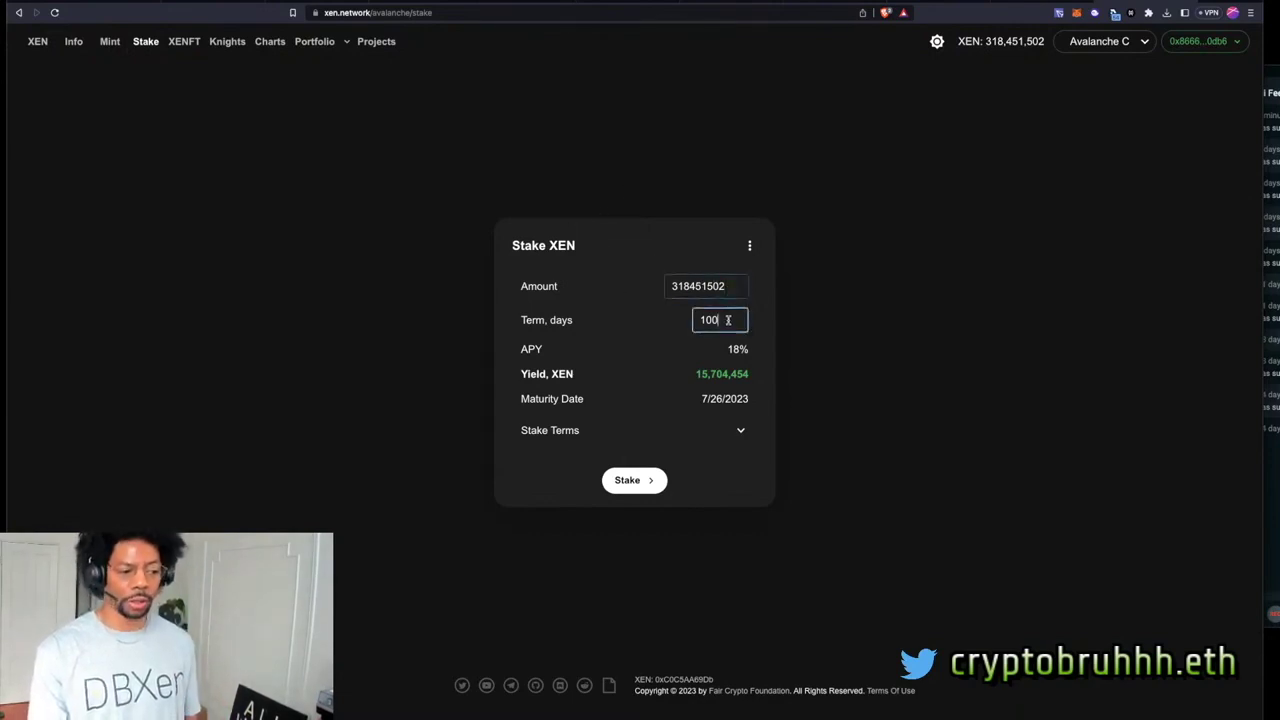
drag(729, 327, 696, 322)
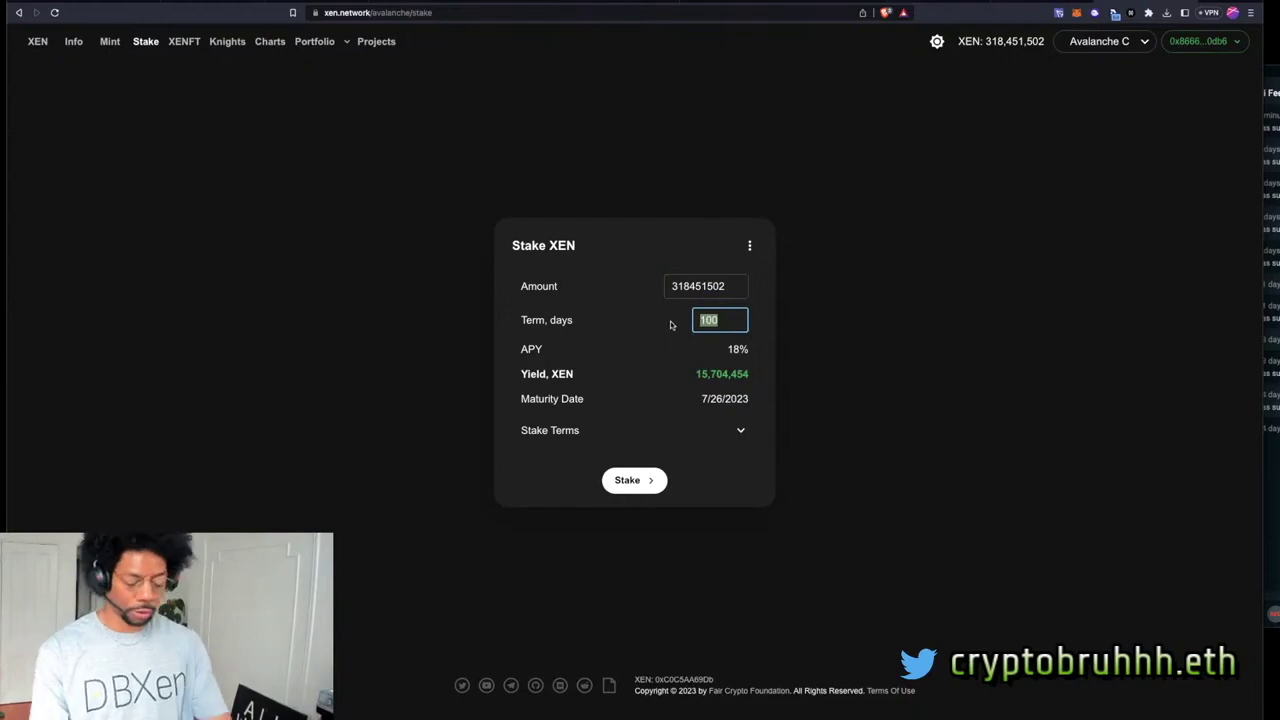
text(1000)
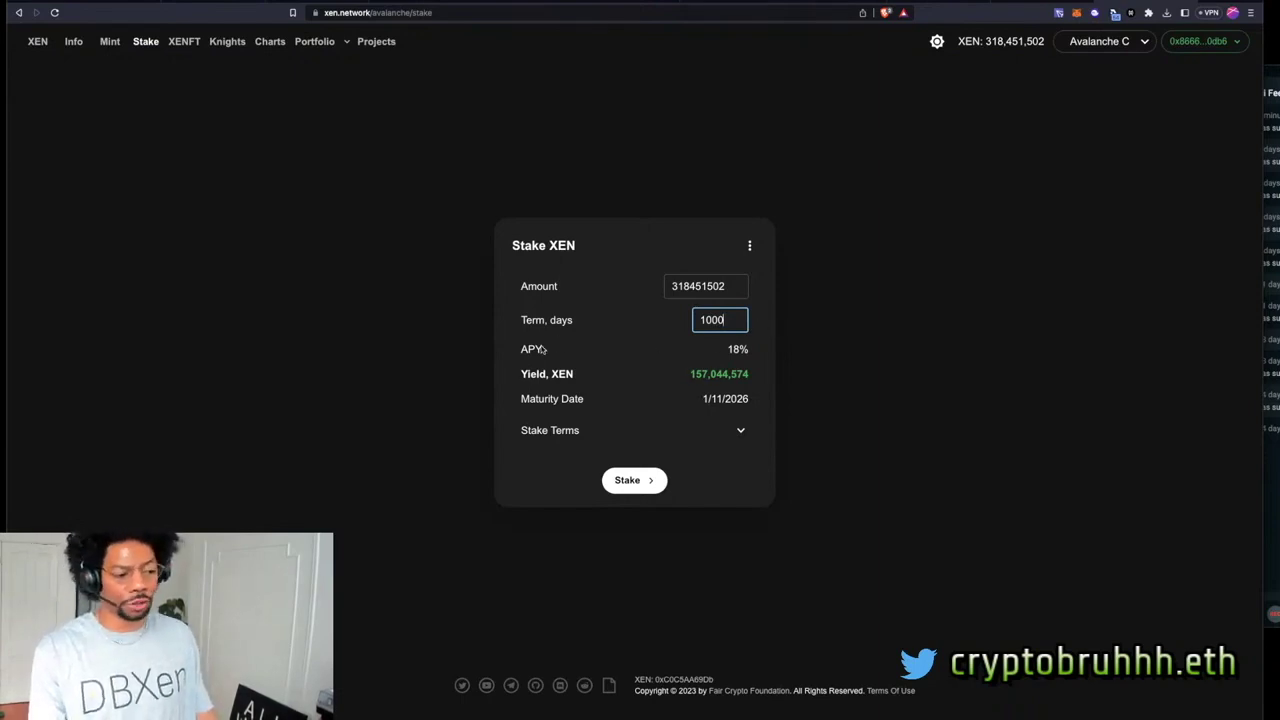
drag(752, 351, 720, 355)
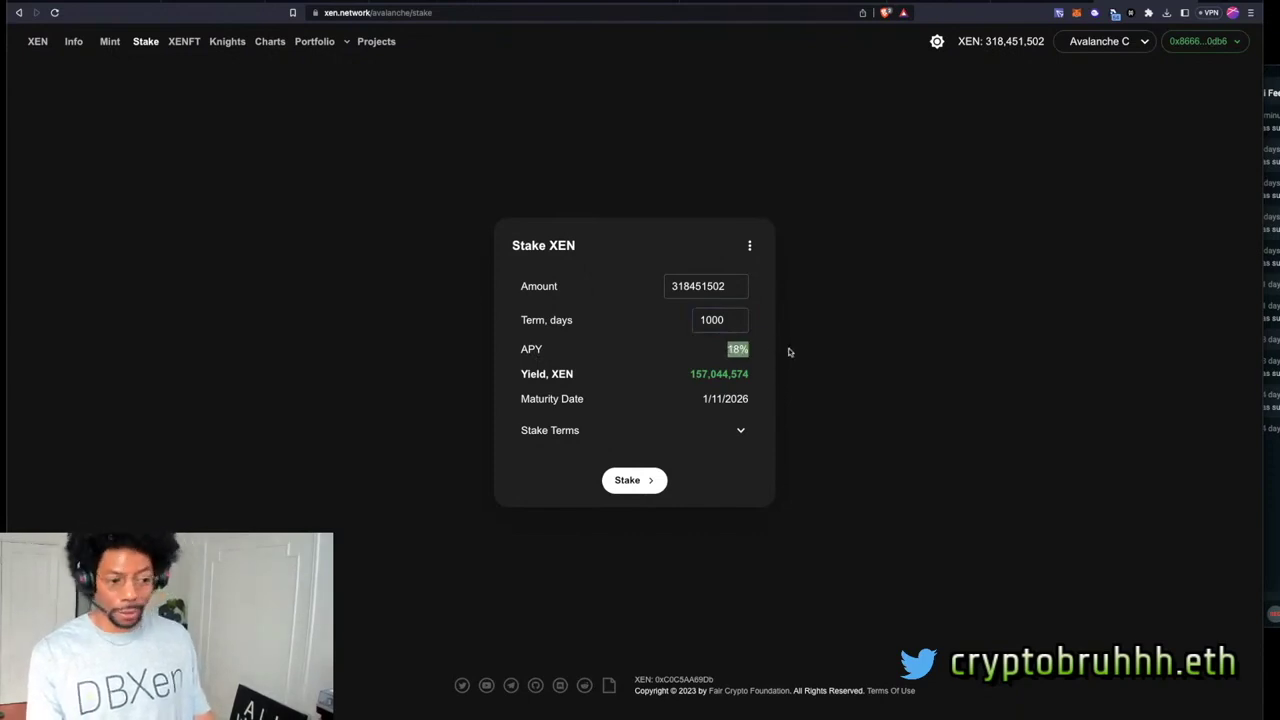
click(757, 350)
drag(757, 350, 710, 355)
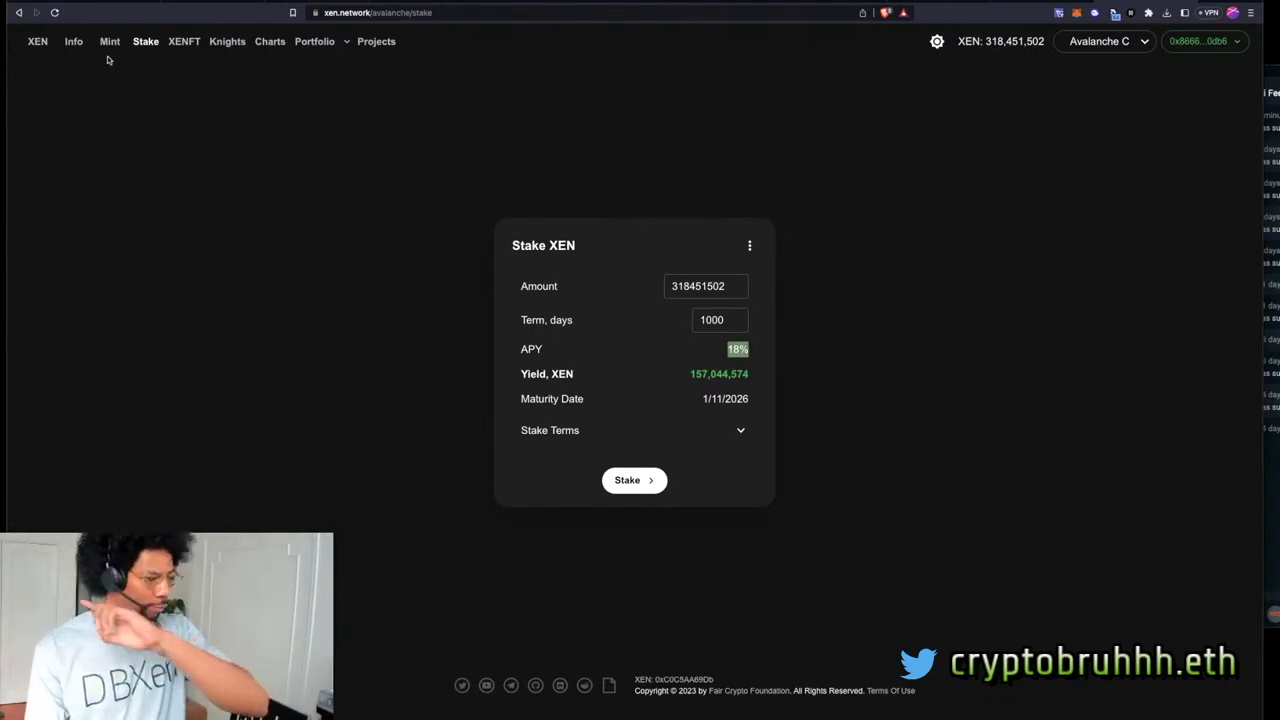
- View the XENFT collection in the compact grid layout and check the estimated XEN in the regular mint details
click(172, 41)
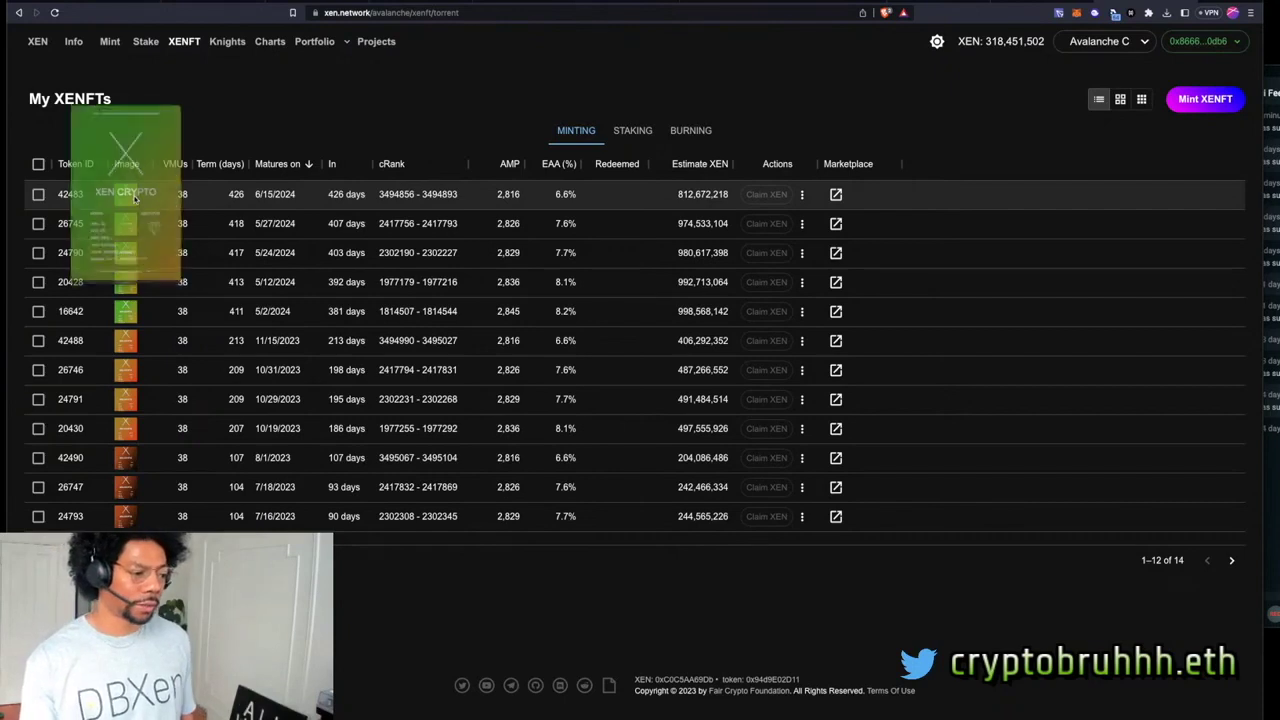
click(278, 193)
click(1141, 99)
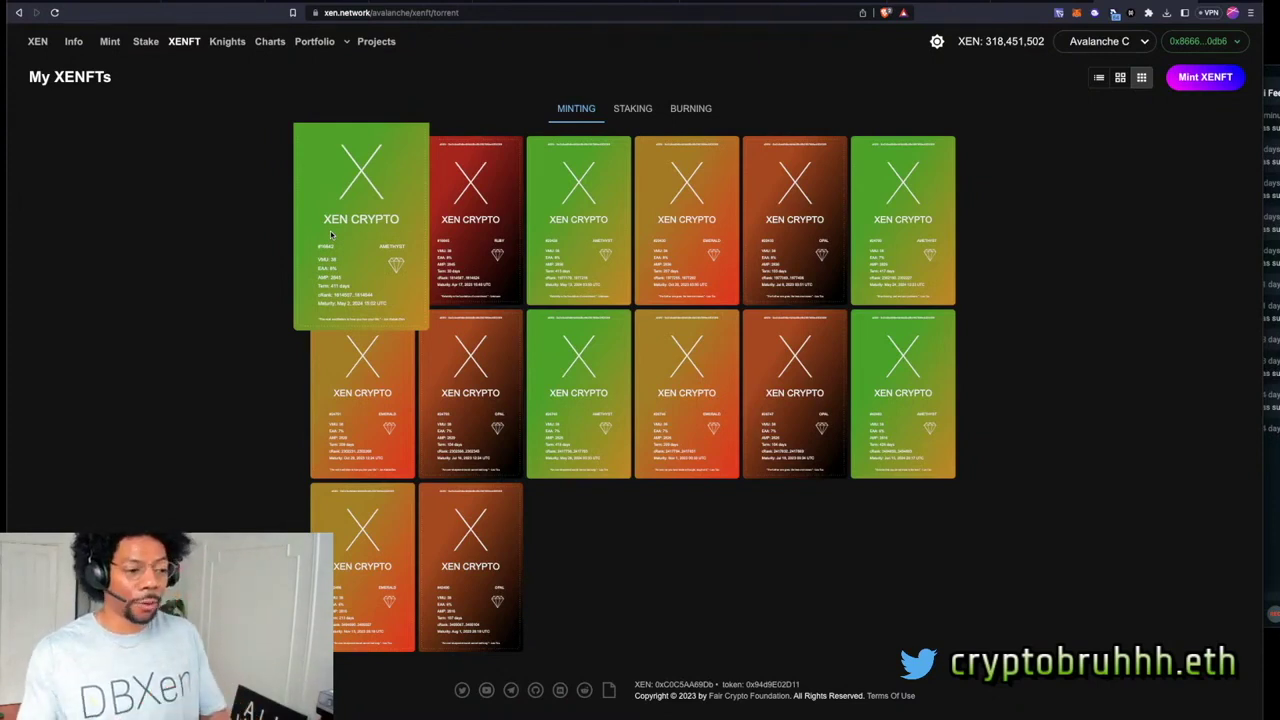
click(120, 42)
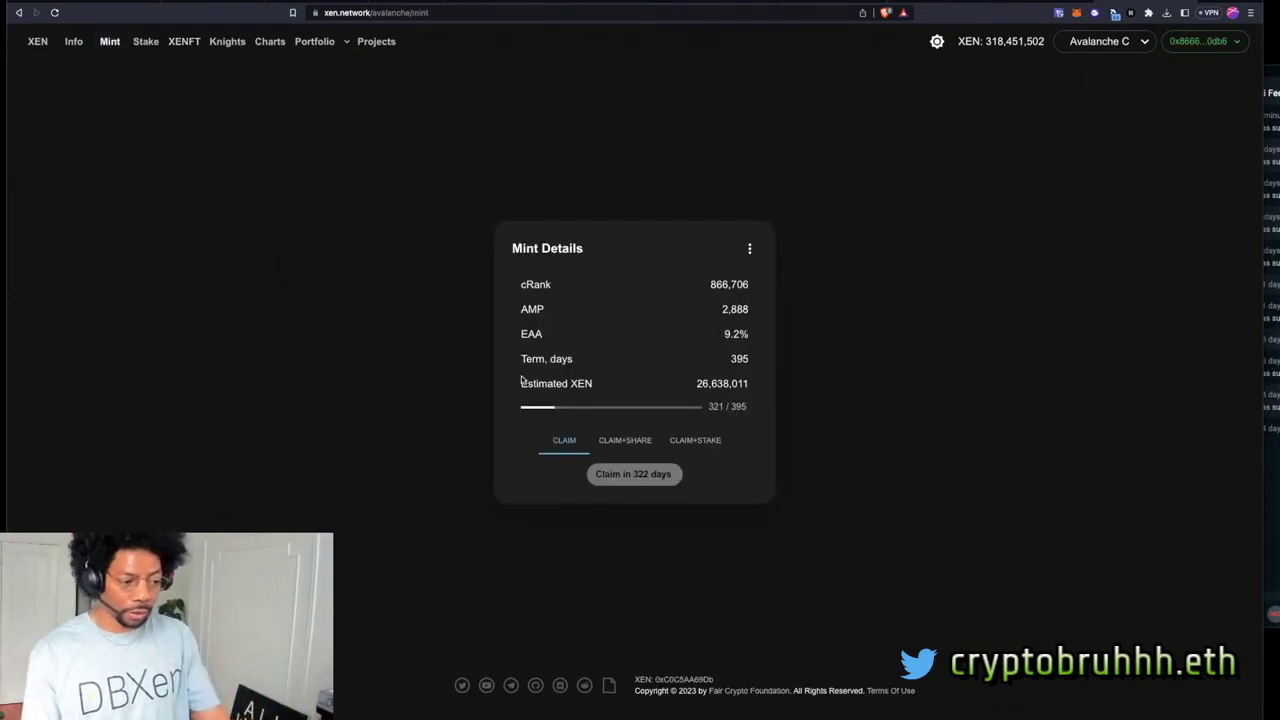
drag(523, 383, 766, 390)
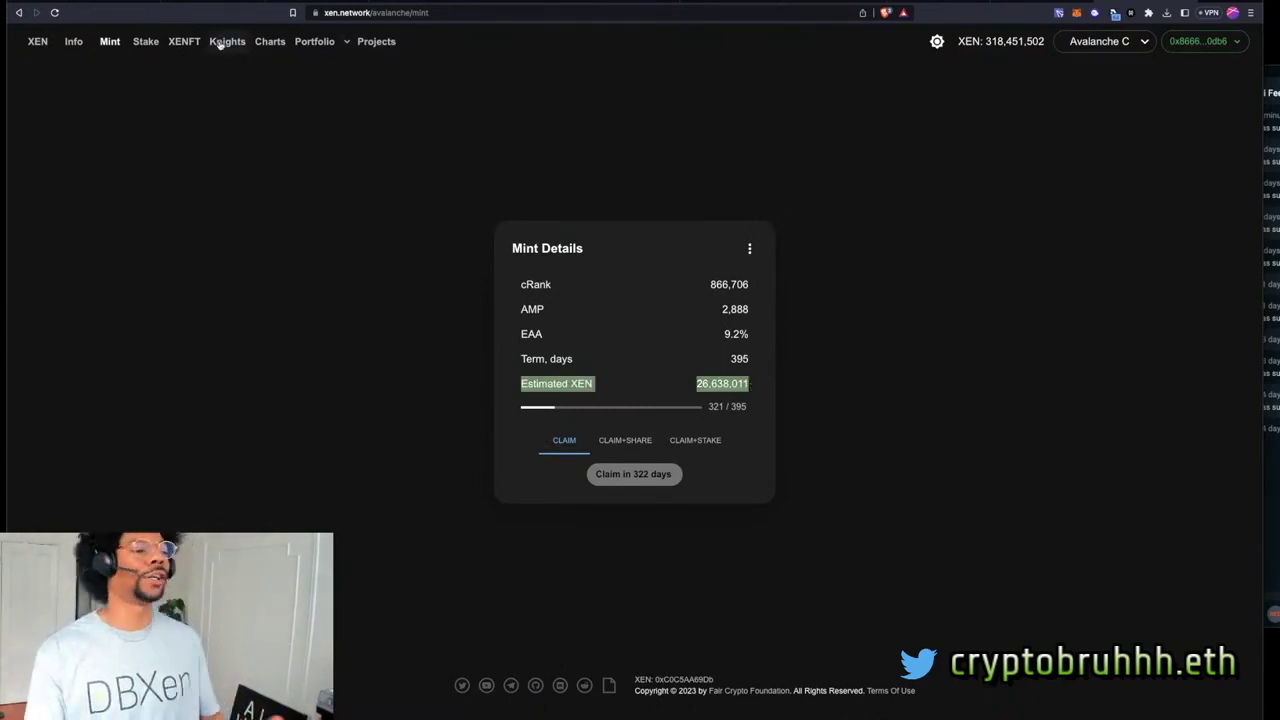
- Start a new XENFT and set its category to Collector
click(181, 42)
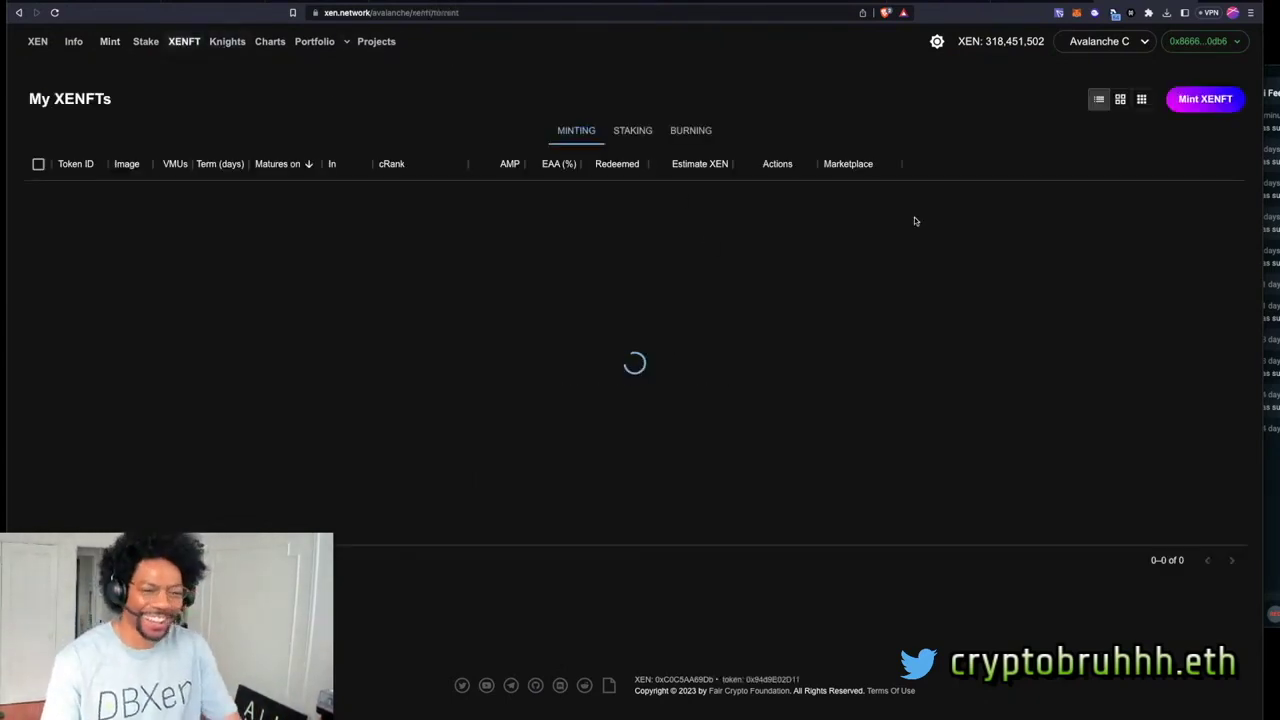
click(1192, 100)
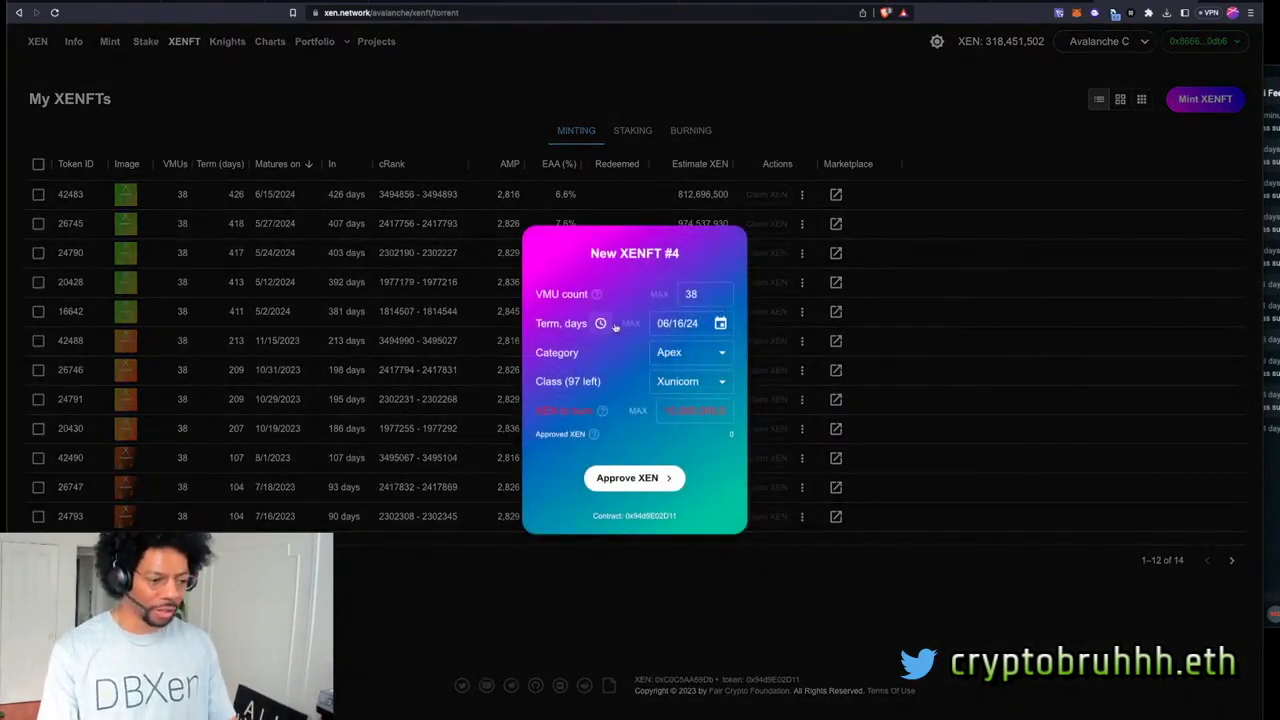
click(694, 358)
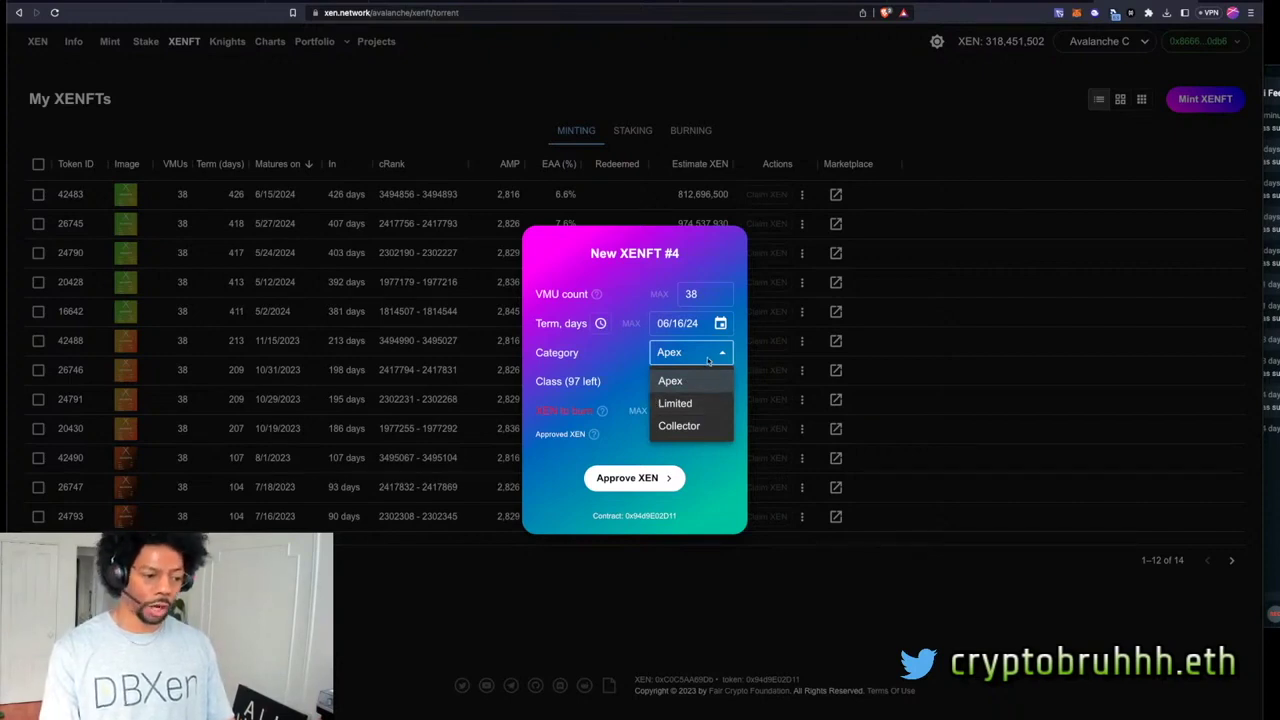
click(616, 366)
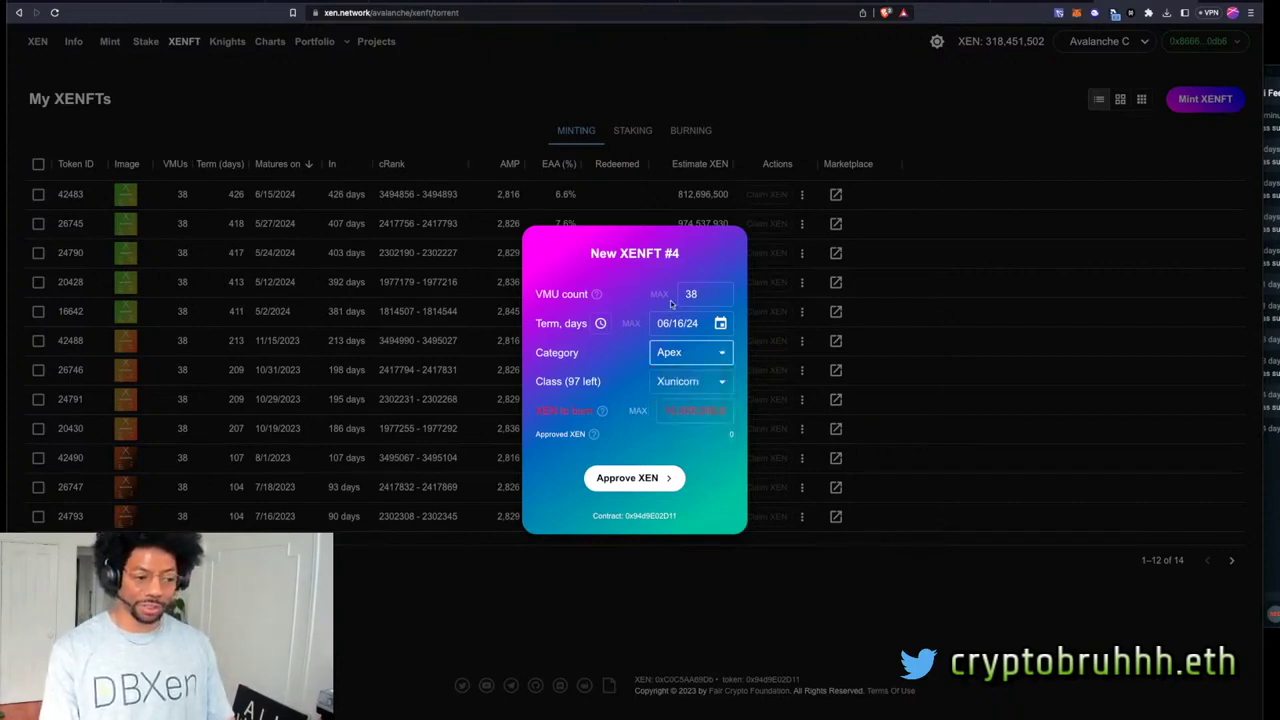
click(679, 357)
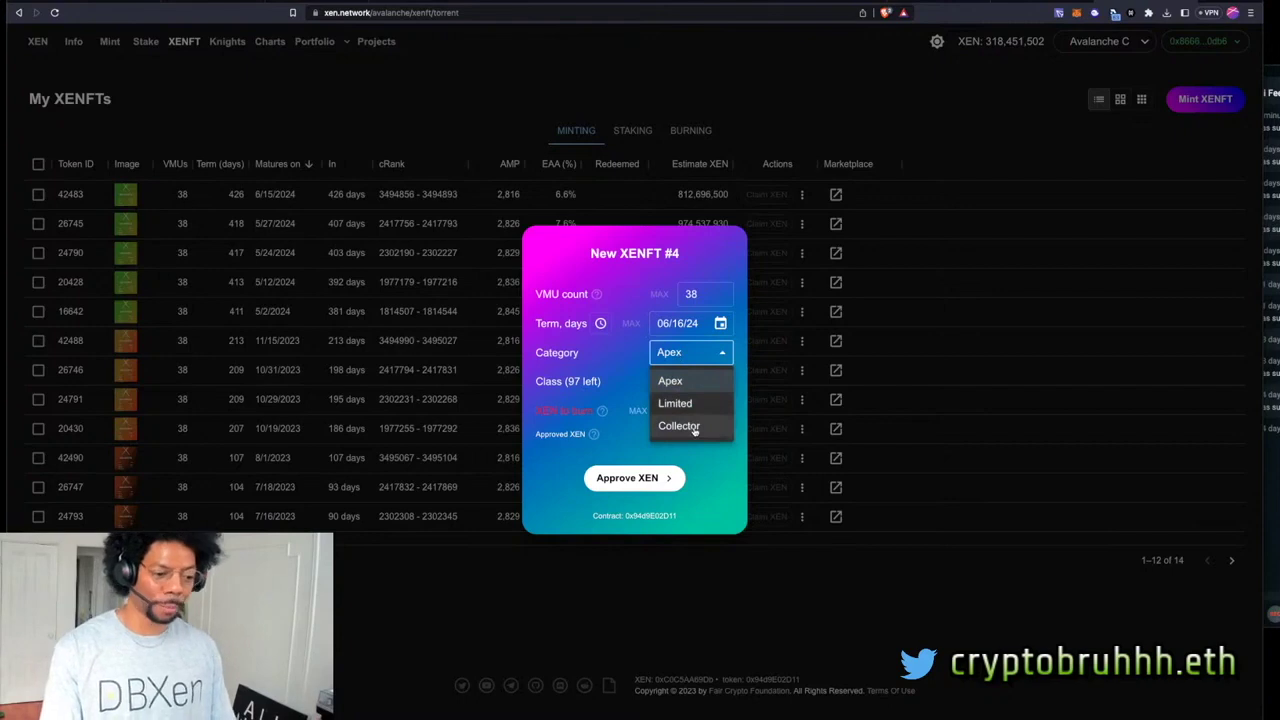
click(694, 428)
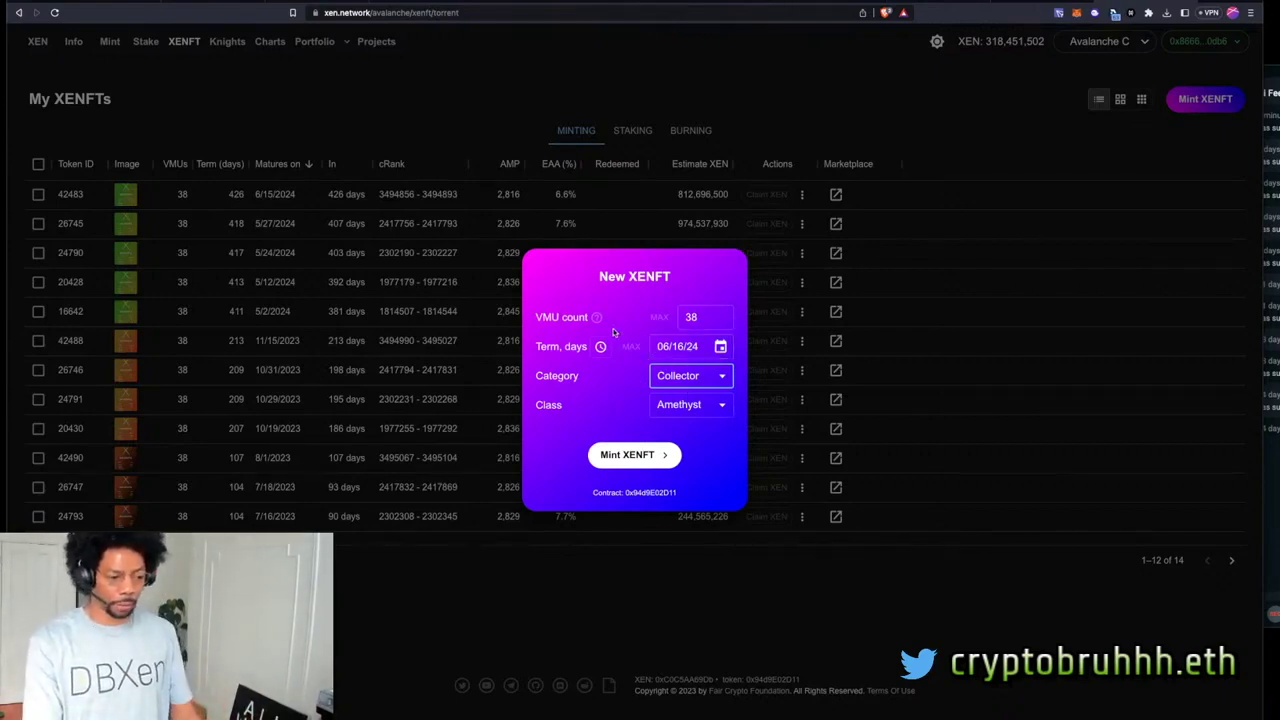
- Express the term as a number of days, mint the 38-VMU, 426-day Amethyst XENFT, and approve the transaction in MetaMask
click(695, 317)
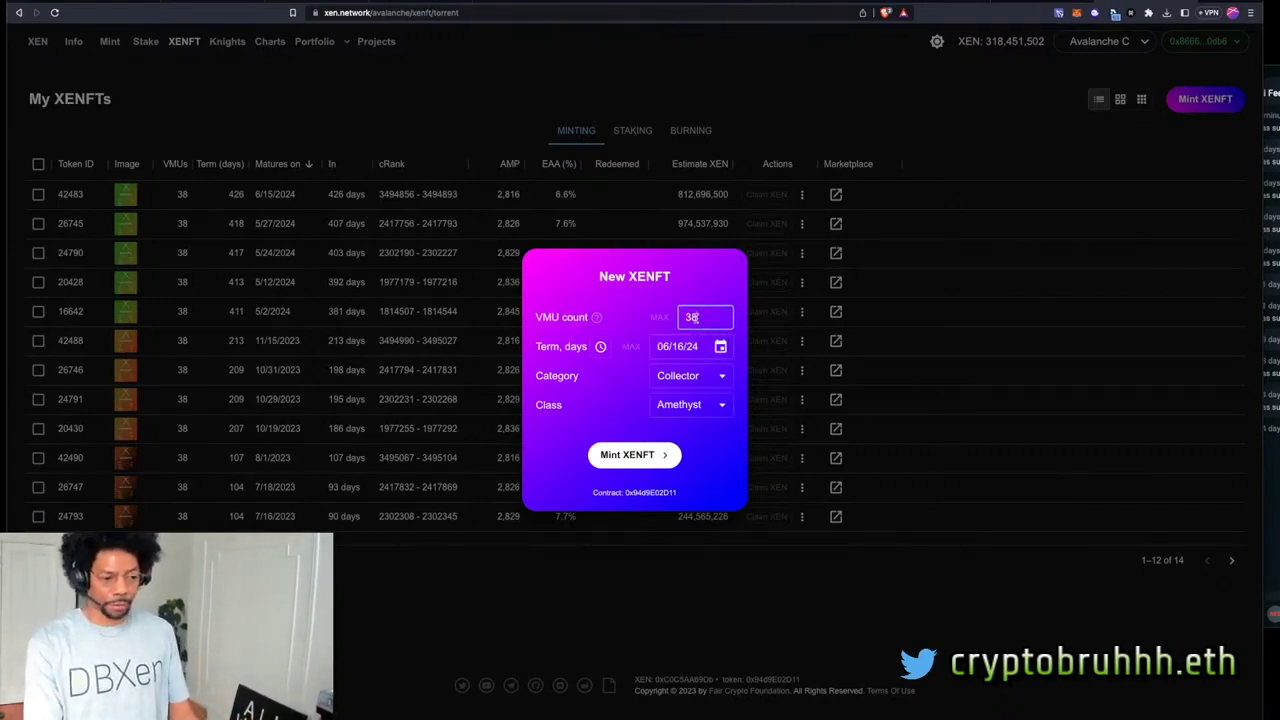
click(600, 346)
click(720, 346)
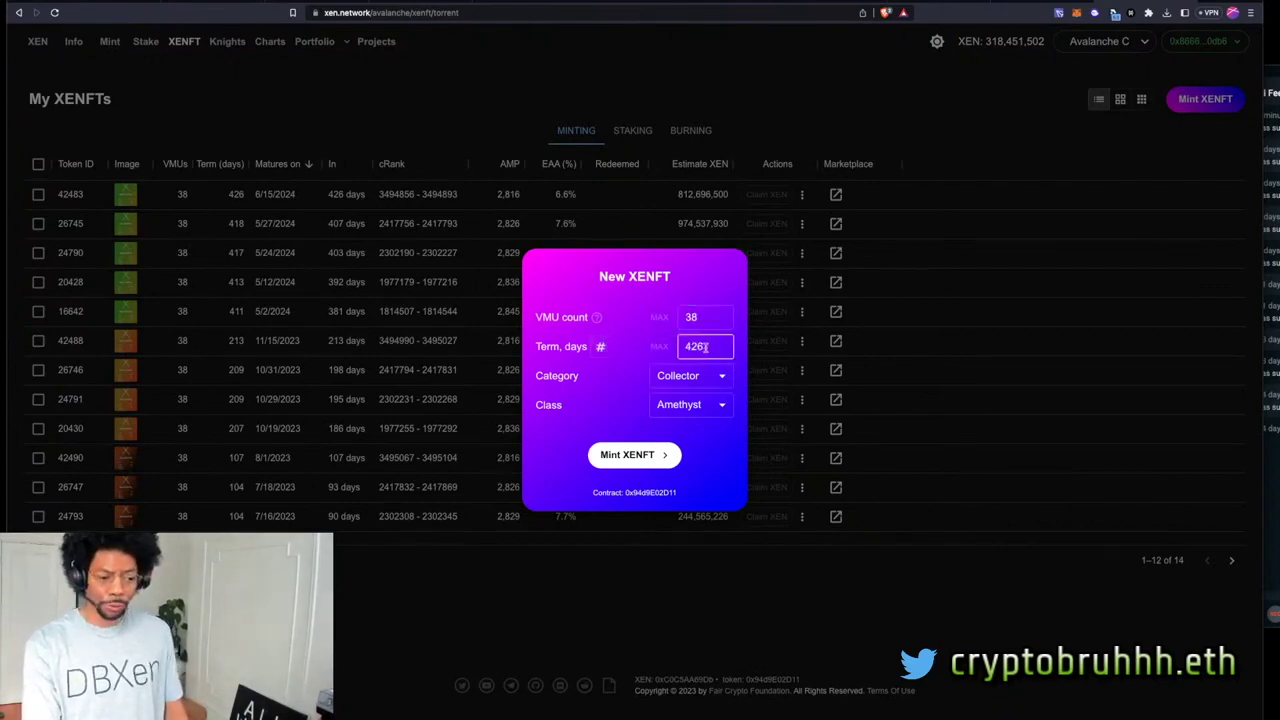
double_click(694, 346)
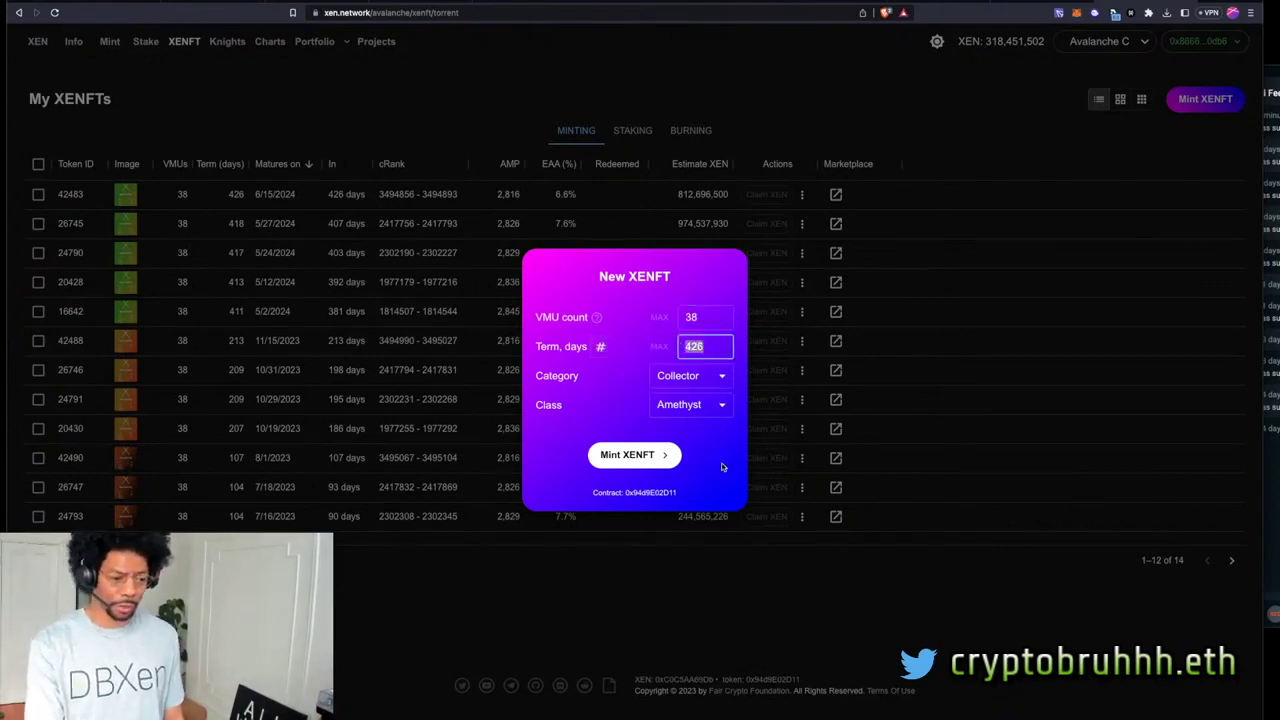
click(643, 455)
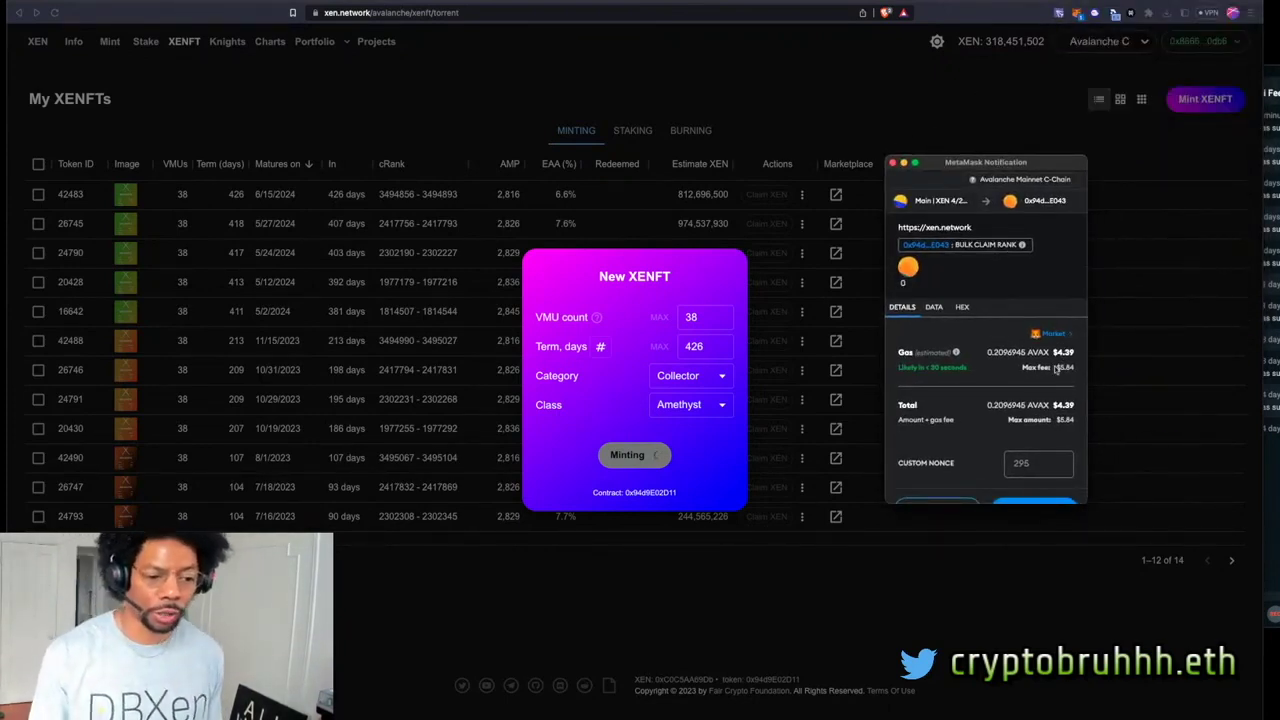
scroll(1056, 368, down, 1)
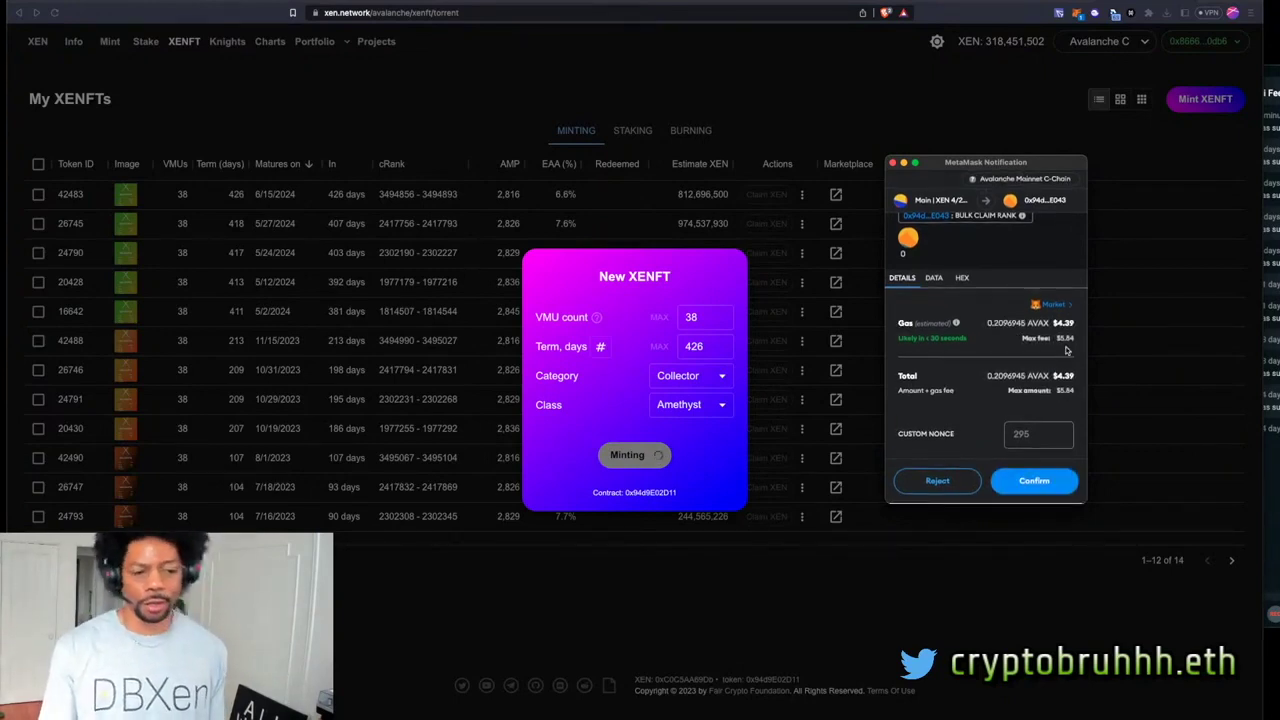
click(1022, 483)
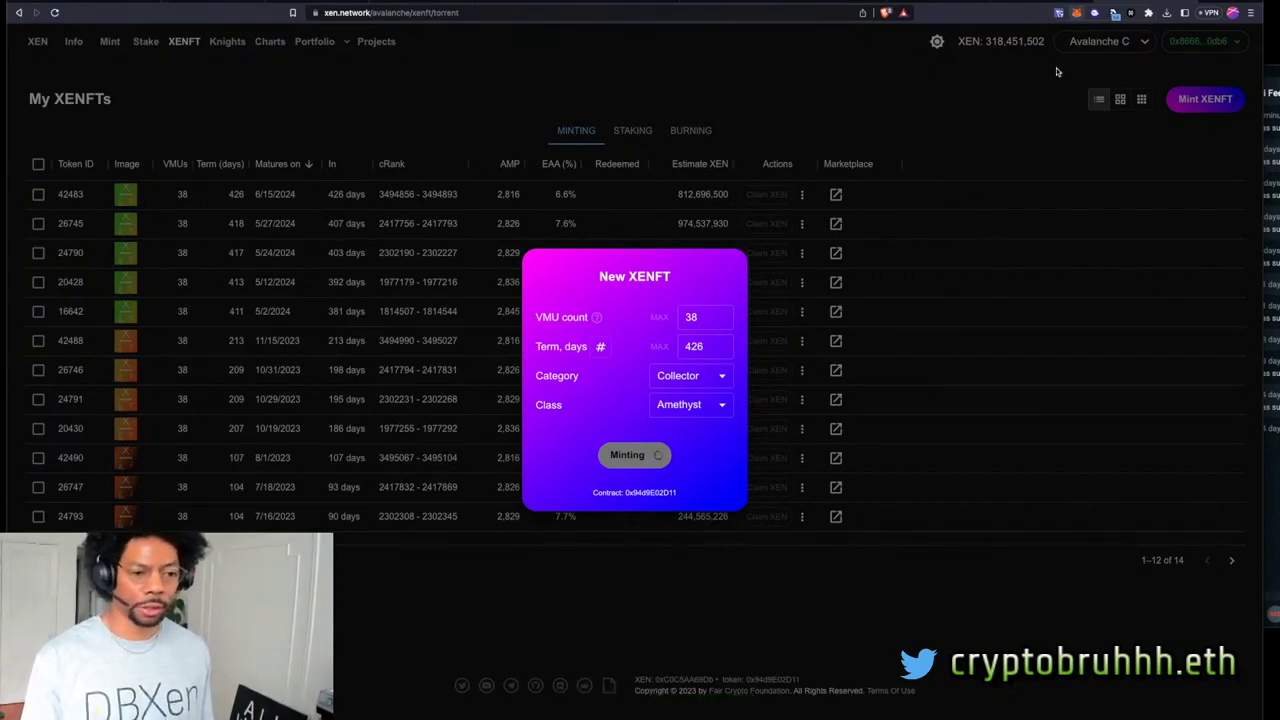
- Mint another 38-VMU Collector XENFT with its term set to 213 days and approve the transaction in MetaMask
click(1186, 108)
click(708, 349)
drag(708, 349, 668, 347)
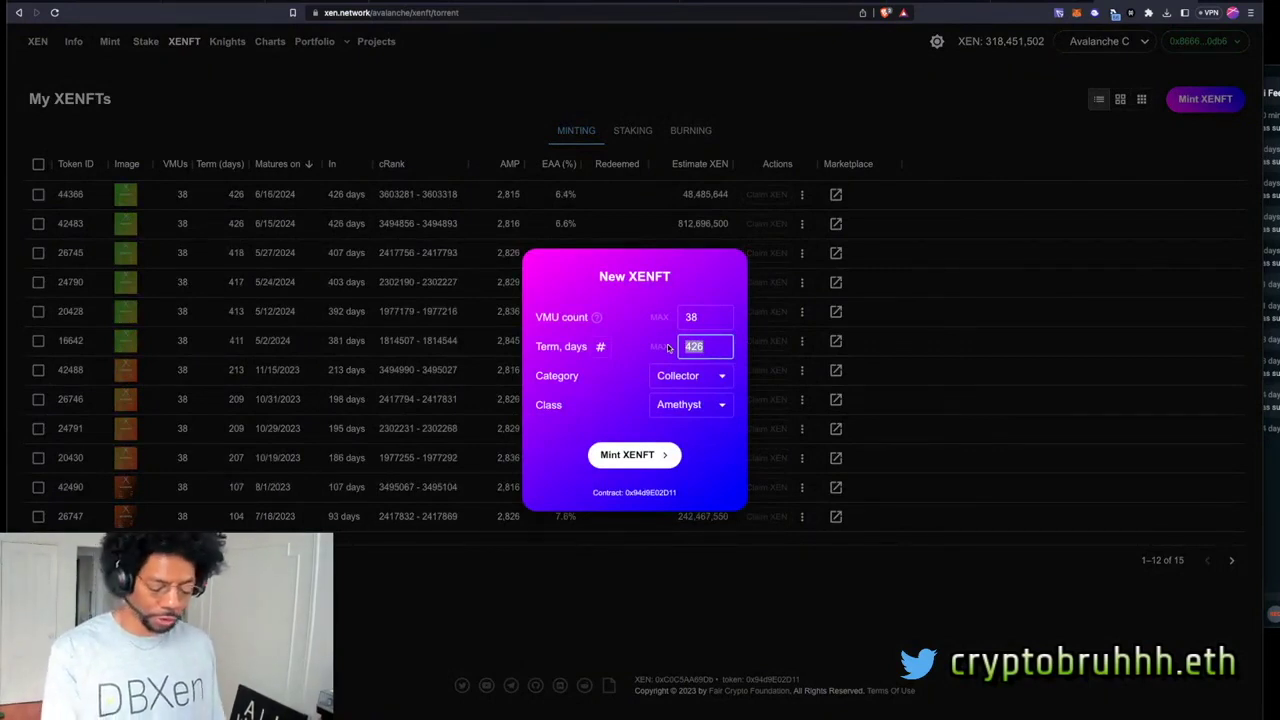
text(213)
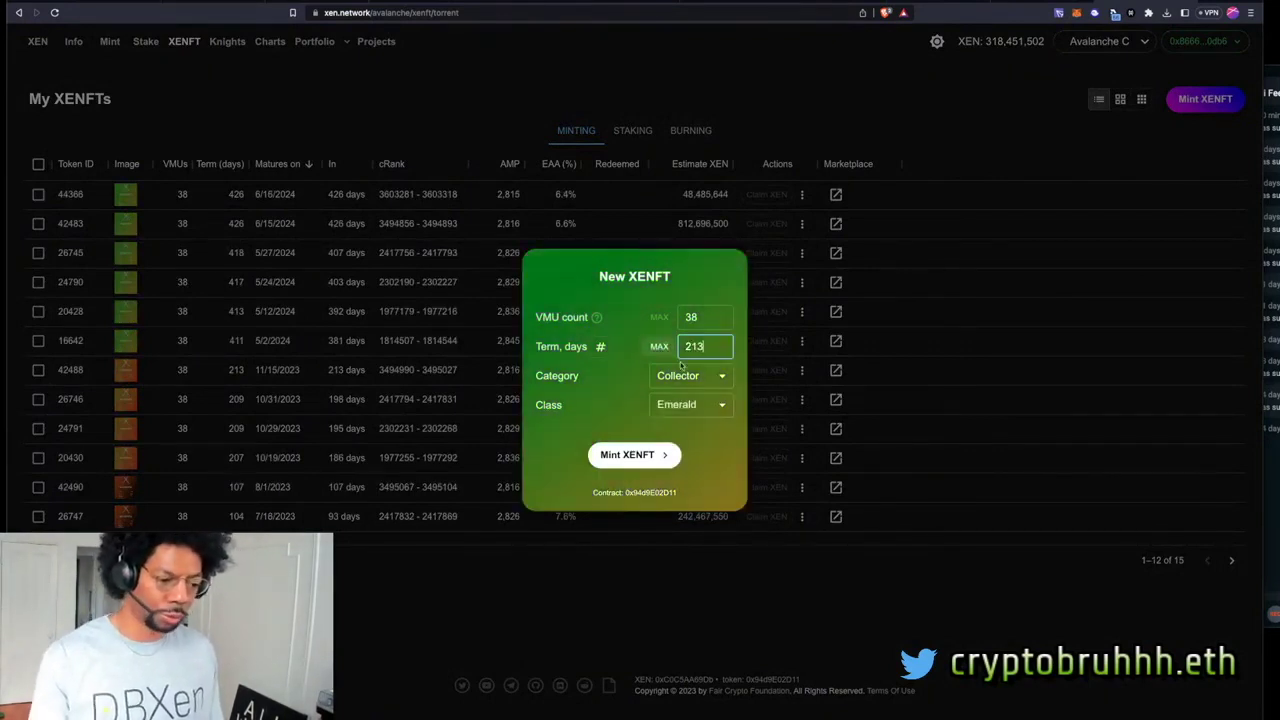
click(632, 458)
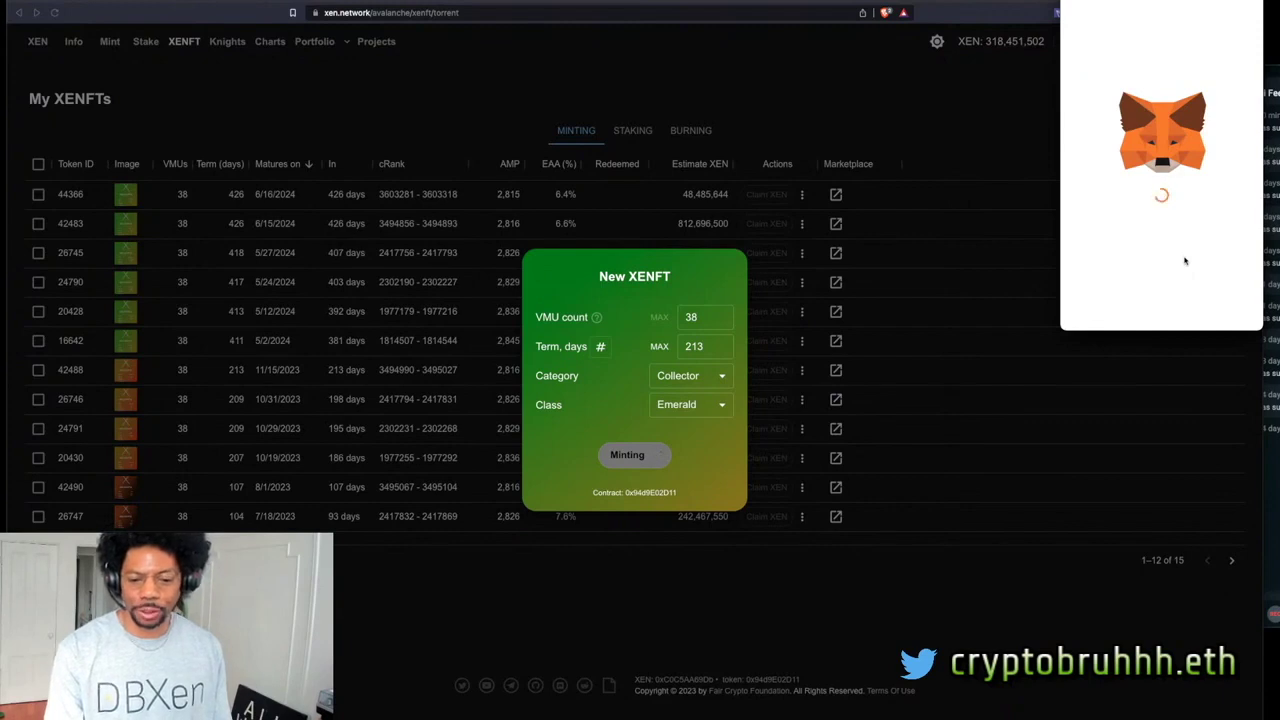
scroll(1195, 290, down, 1)
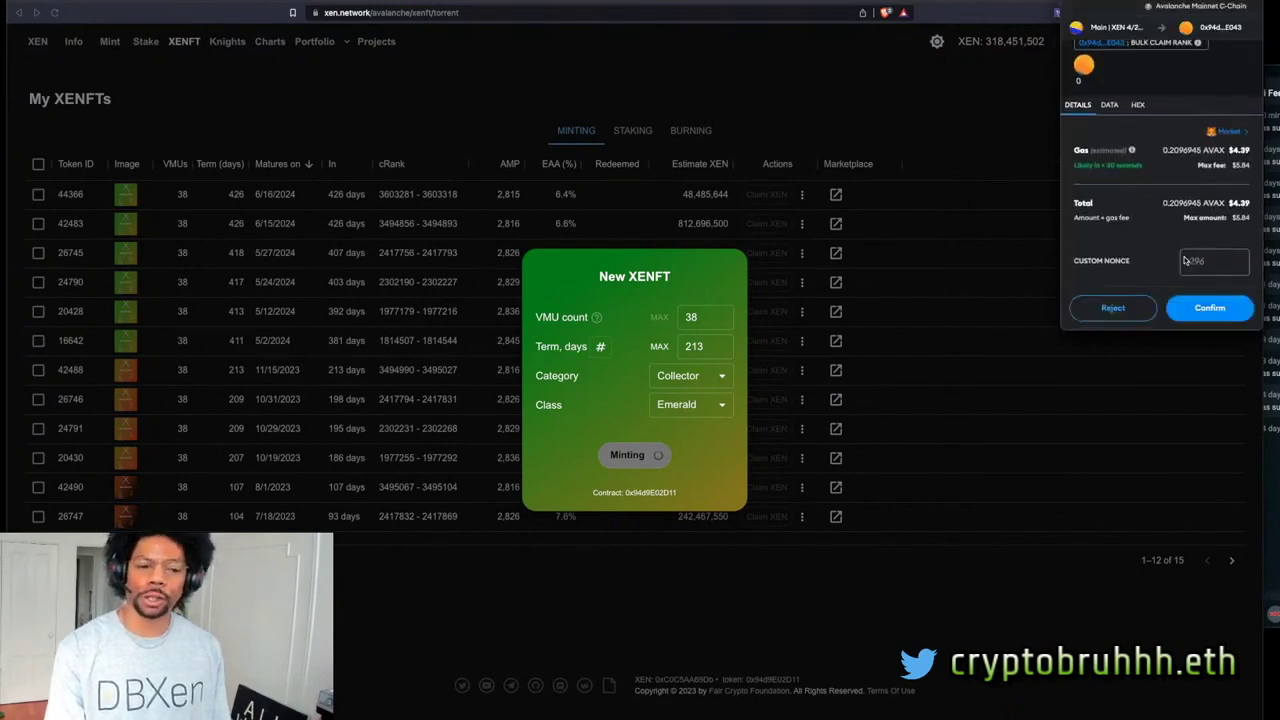
click(1211, 308)
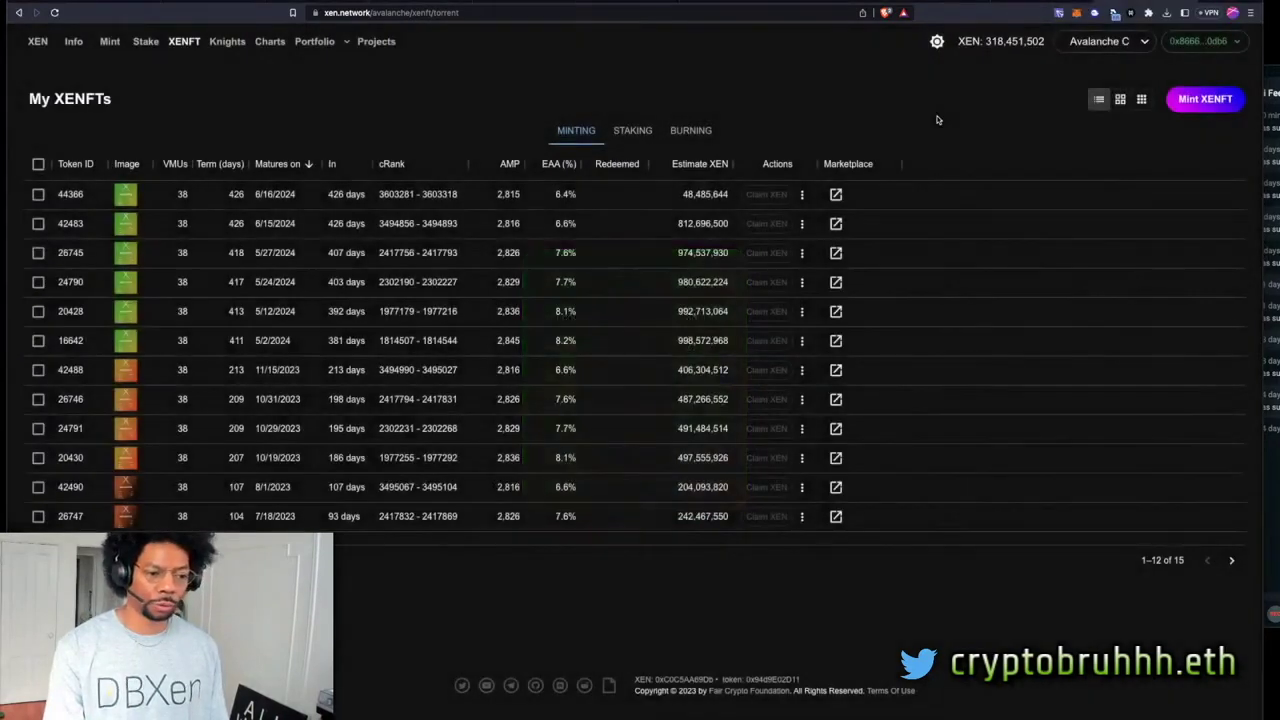
click(1190, 100)
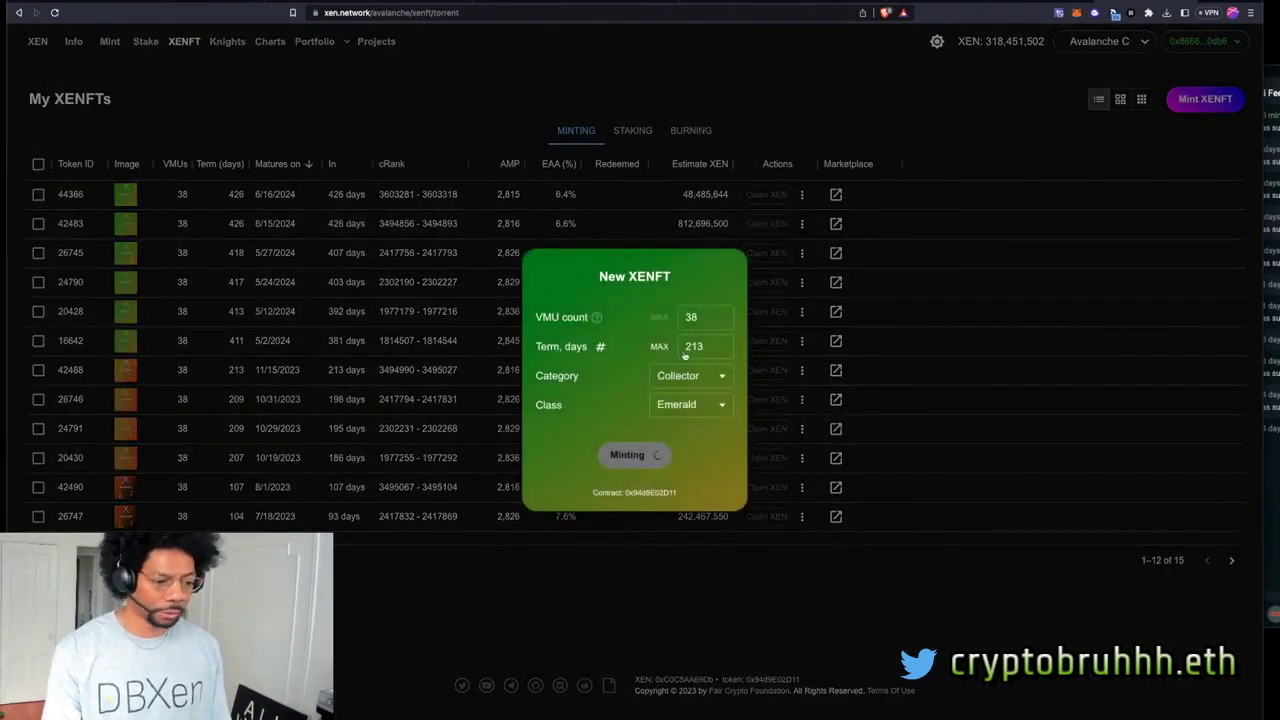
click(711, 347)
drag(711, 347, 668, 347)
click(818, 346)
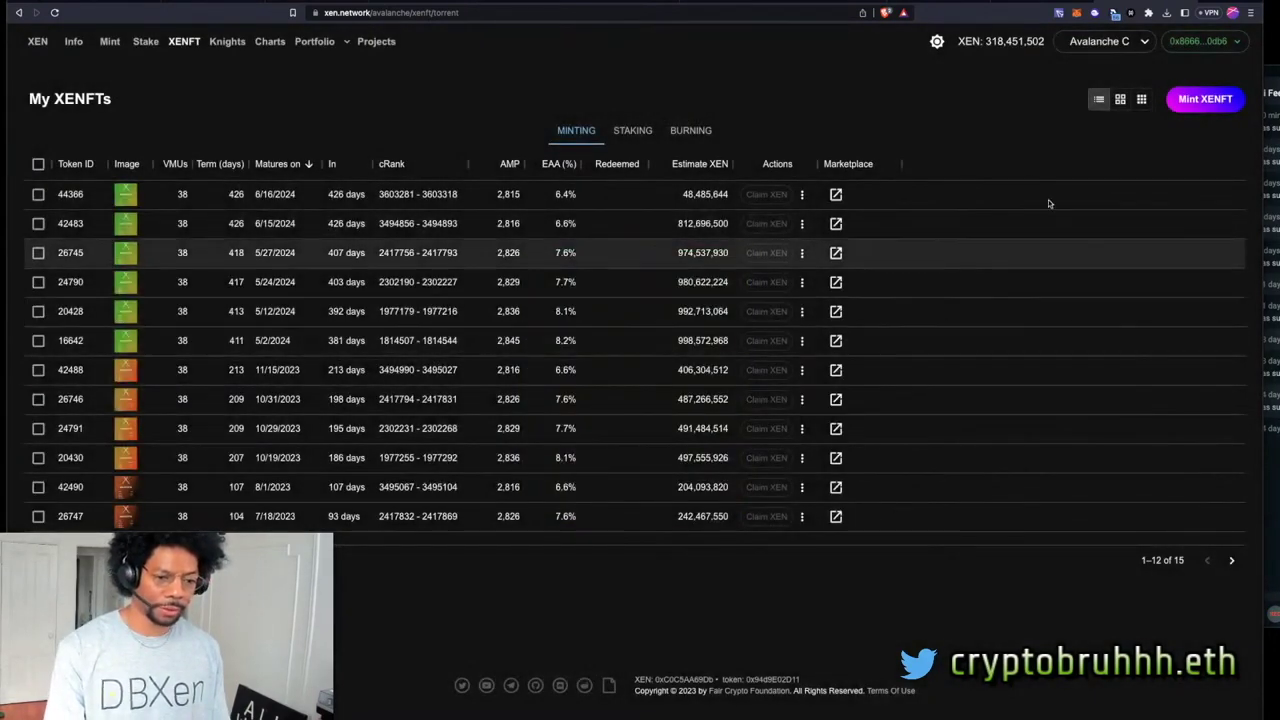
click(1221, 97)
click(697, 344)
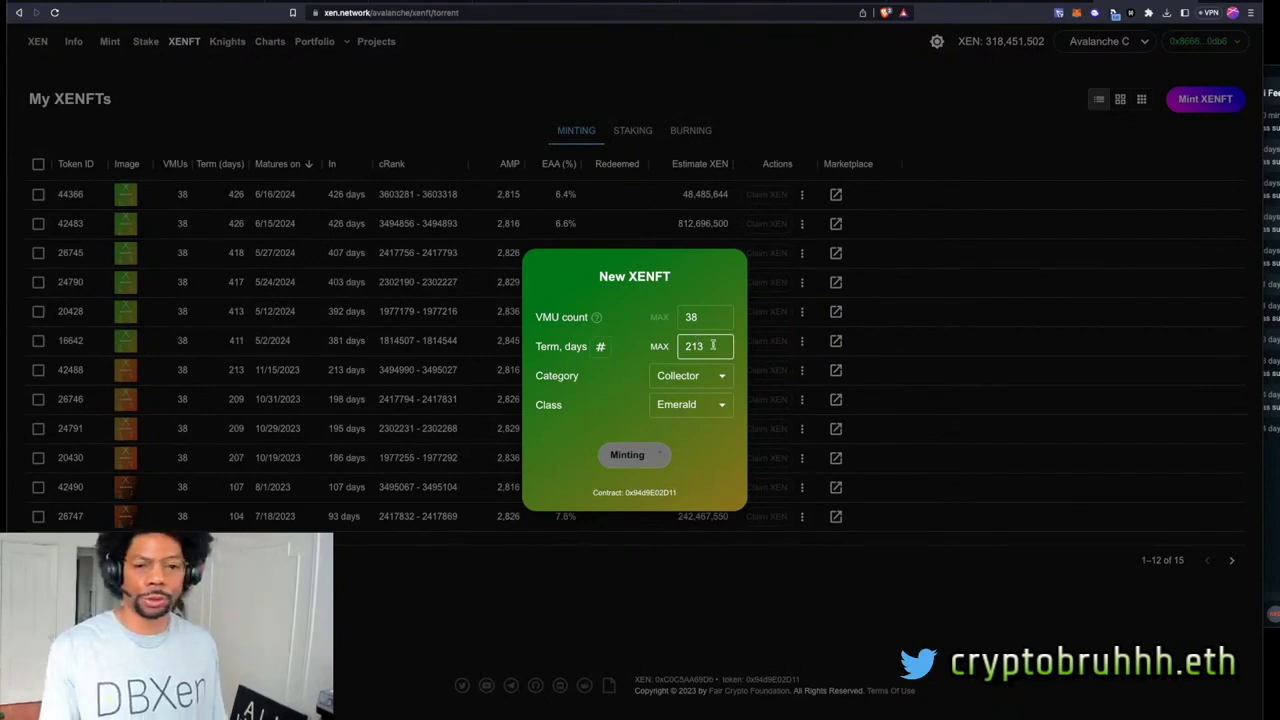
click(893, 322)
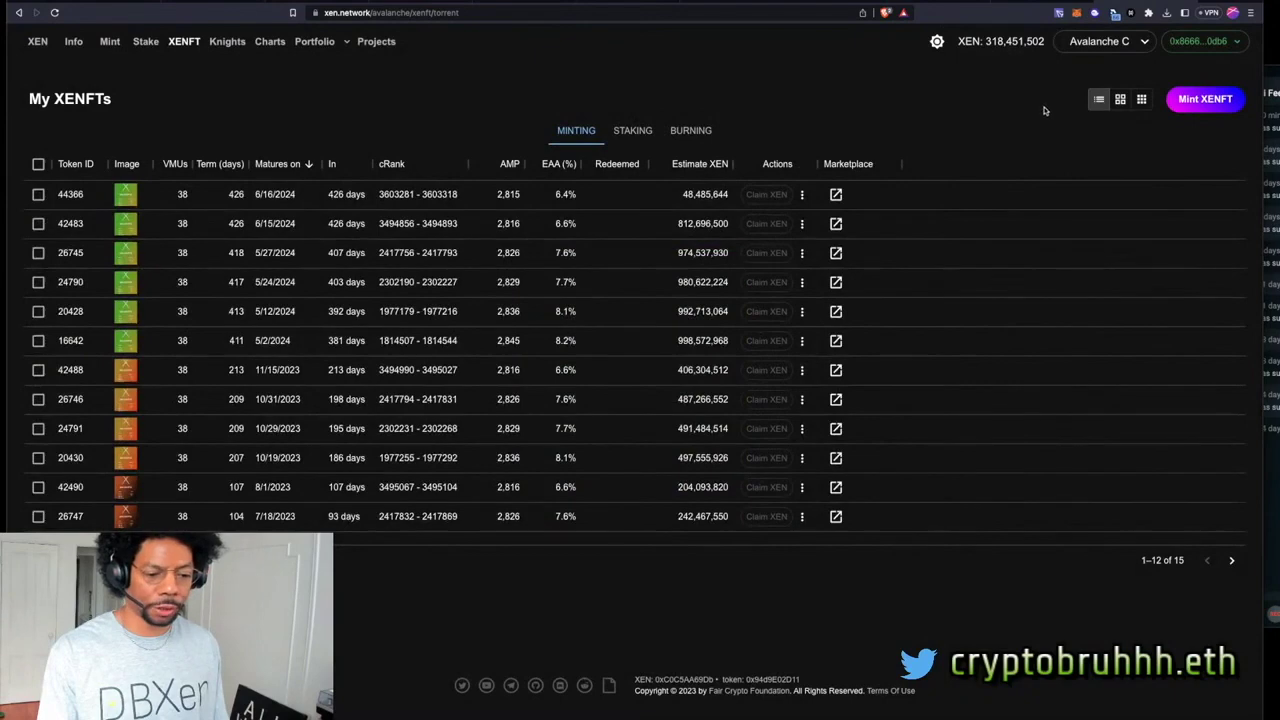
click(1216, 99)
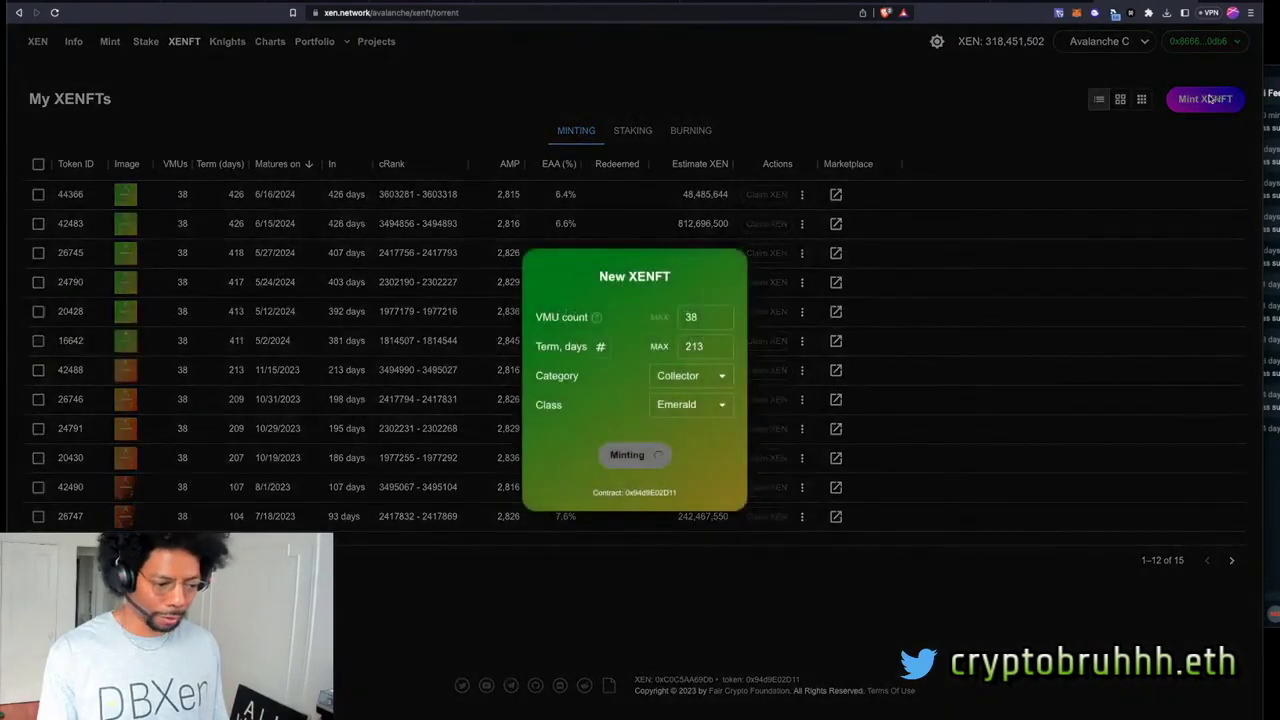
click(938, 114)
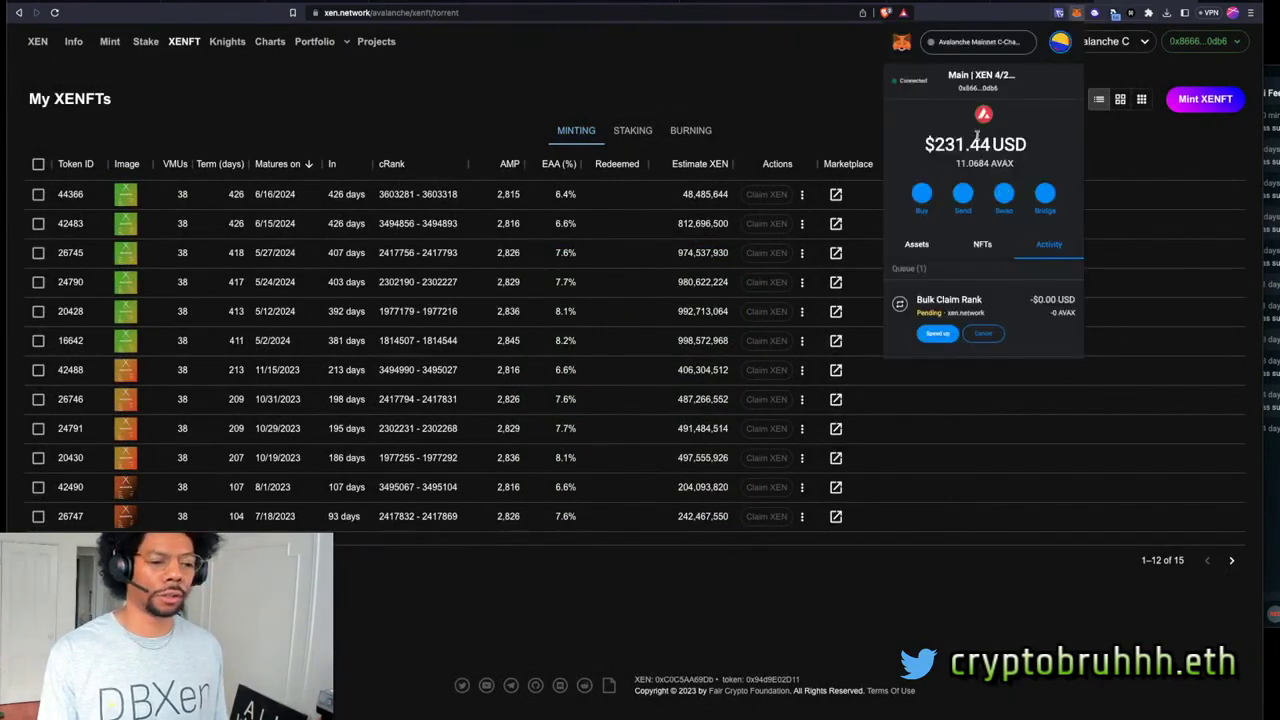
- Open the pending Bulk Claim Rank transaction from MetaMask on Snowtrace, refresh until its details load, and check the transaction fee in dollars
click(1003, 317)
click(1036, 113)
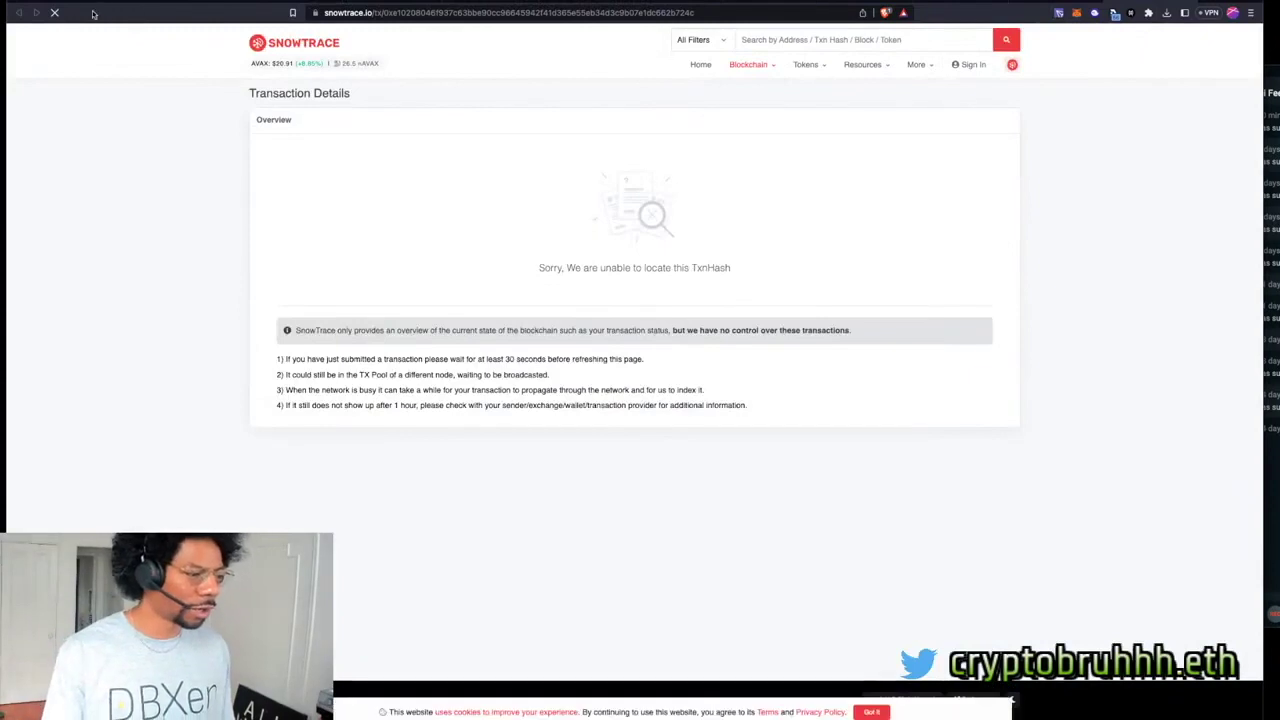
click(56, 13)
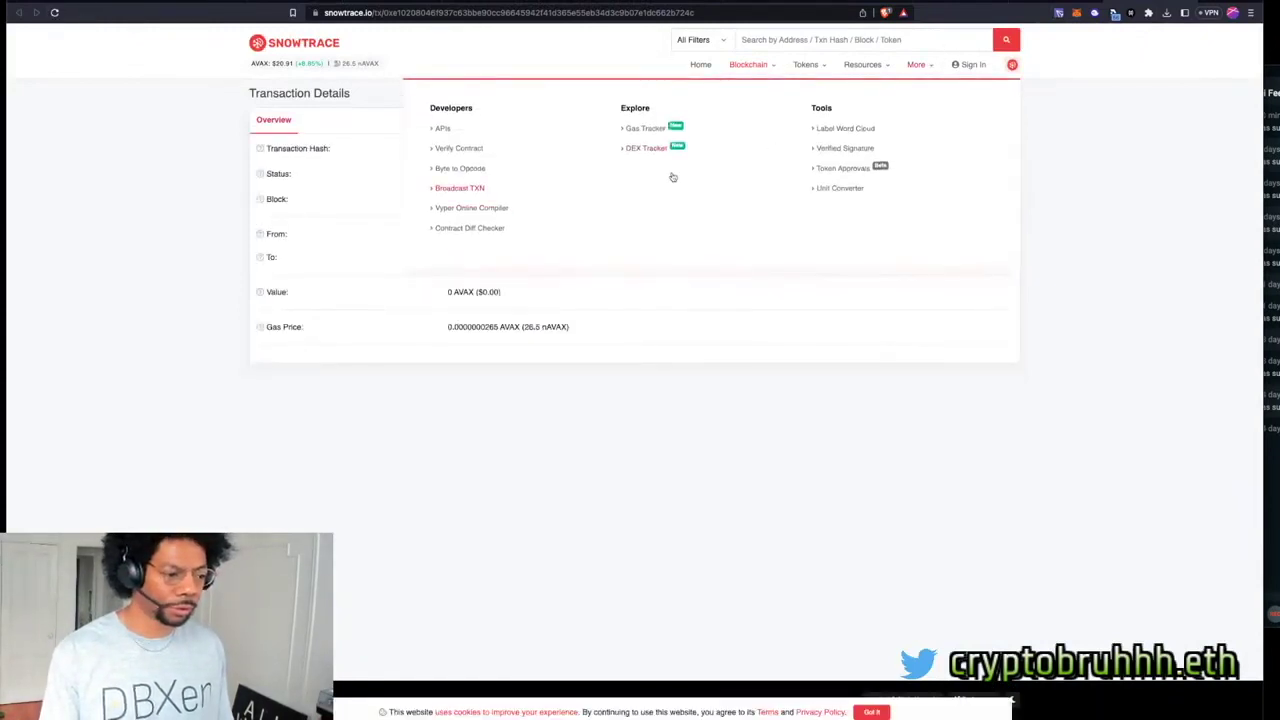
key(super+r)
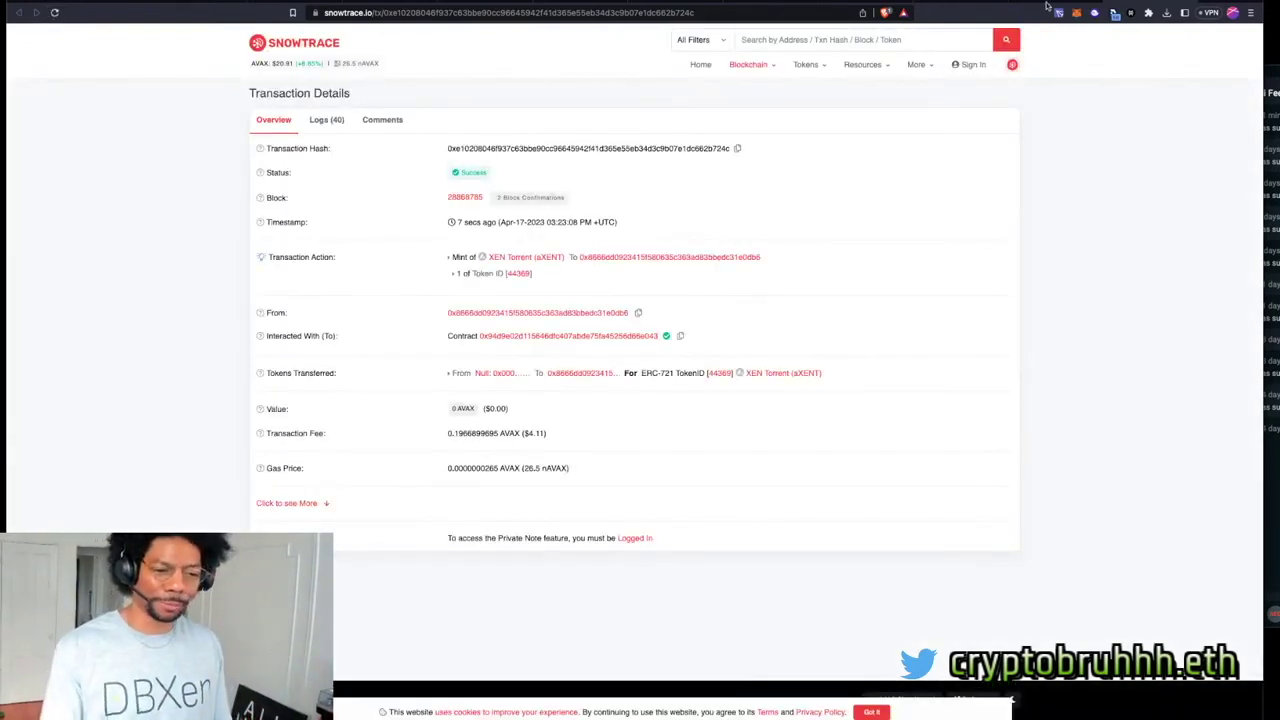
drag(551, 437, 521, 432)
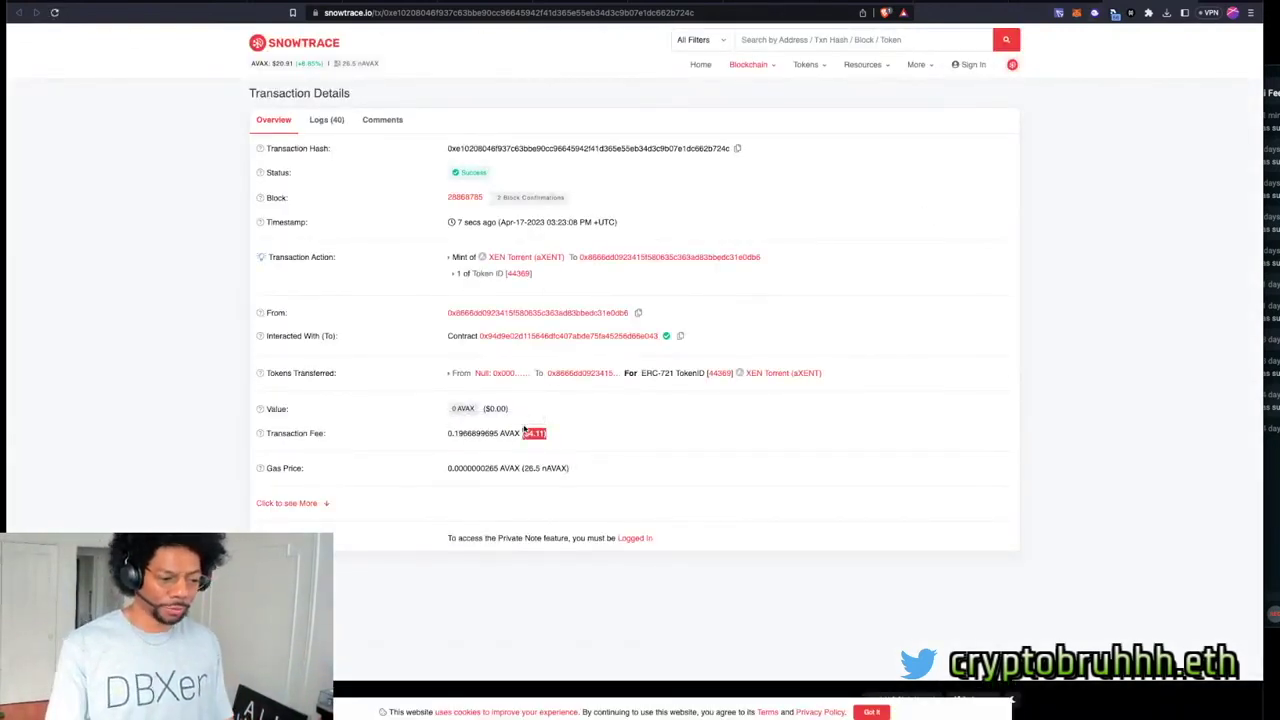
- Return to the XENFT page, mint a 38-VMU Collector XENFT with a 107-day term, and approve the transaction in MetaMask
key(ctrl+Tab)
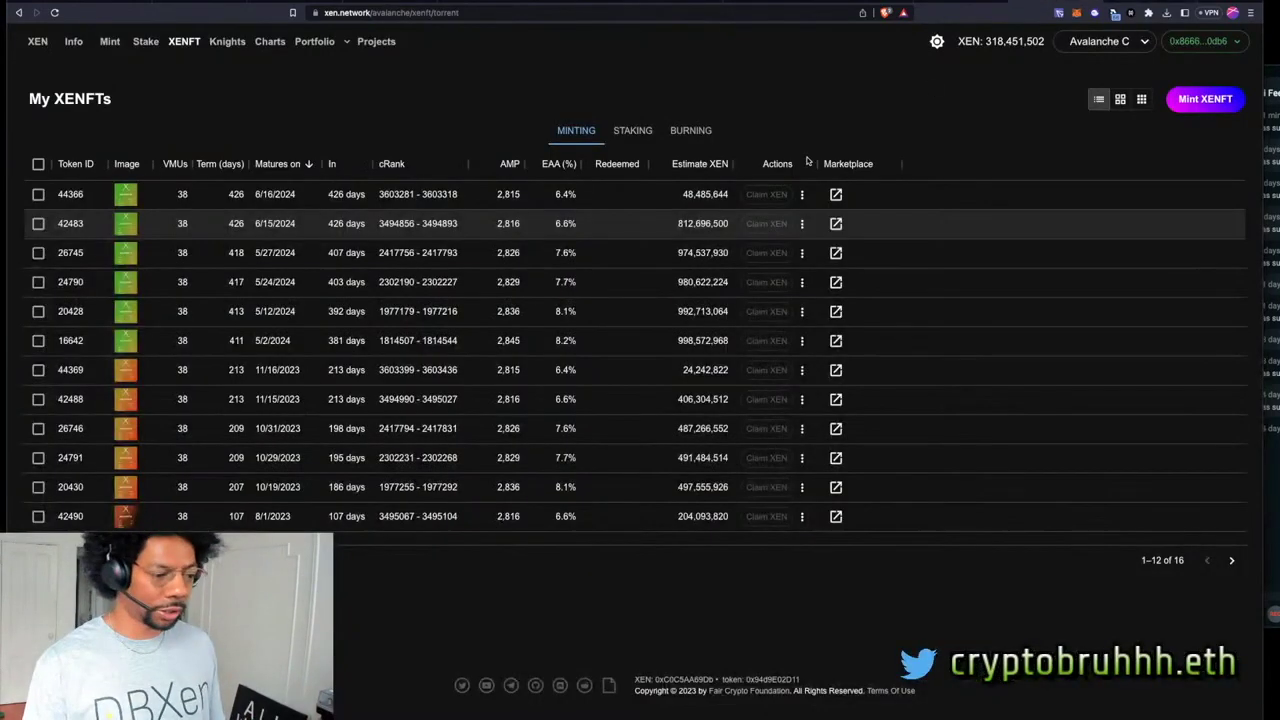
click(1218, 102)
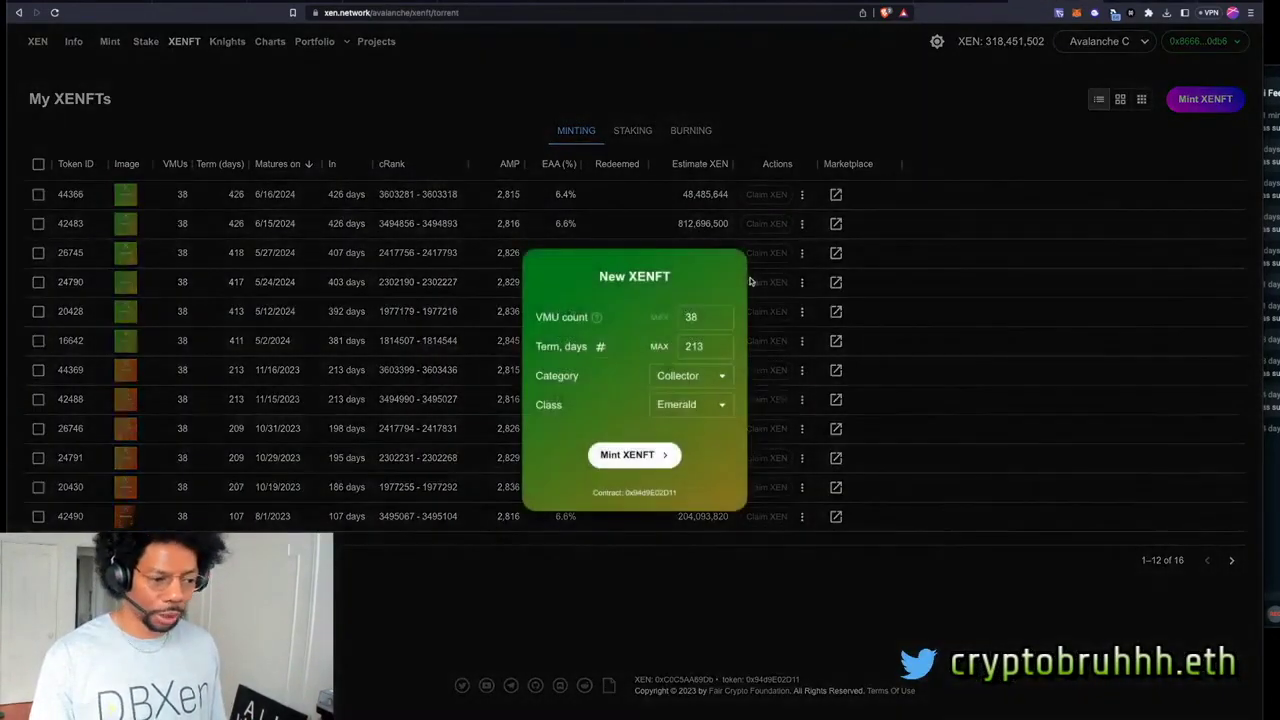
drag(731, 346, 678, 346)
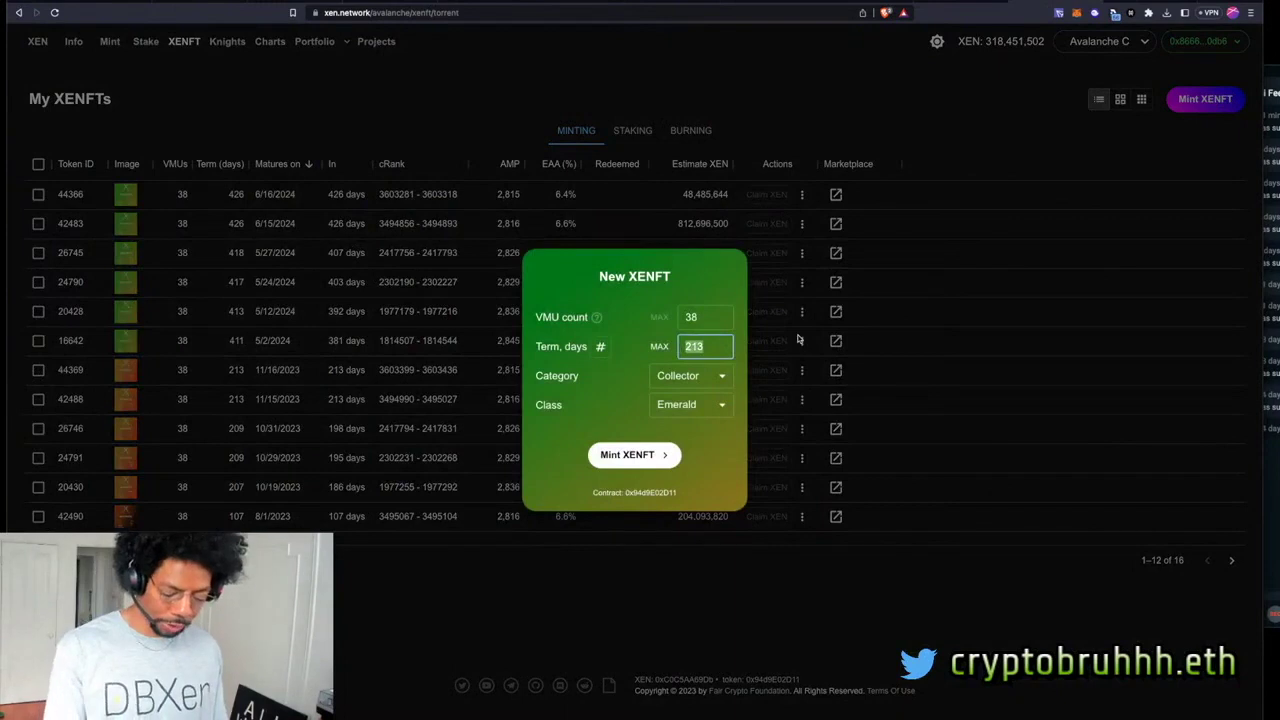
text(107)
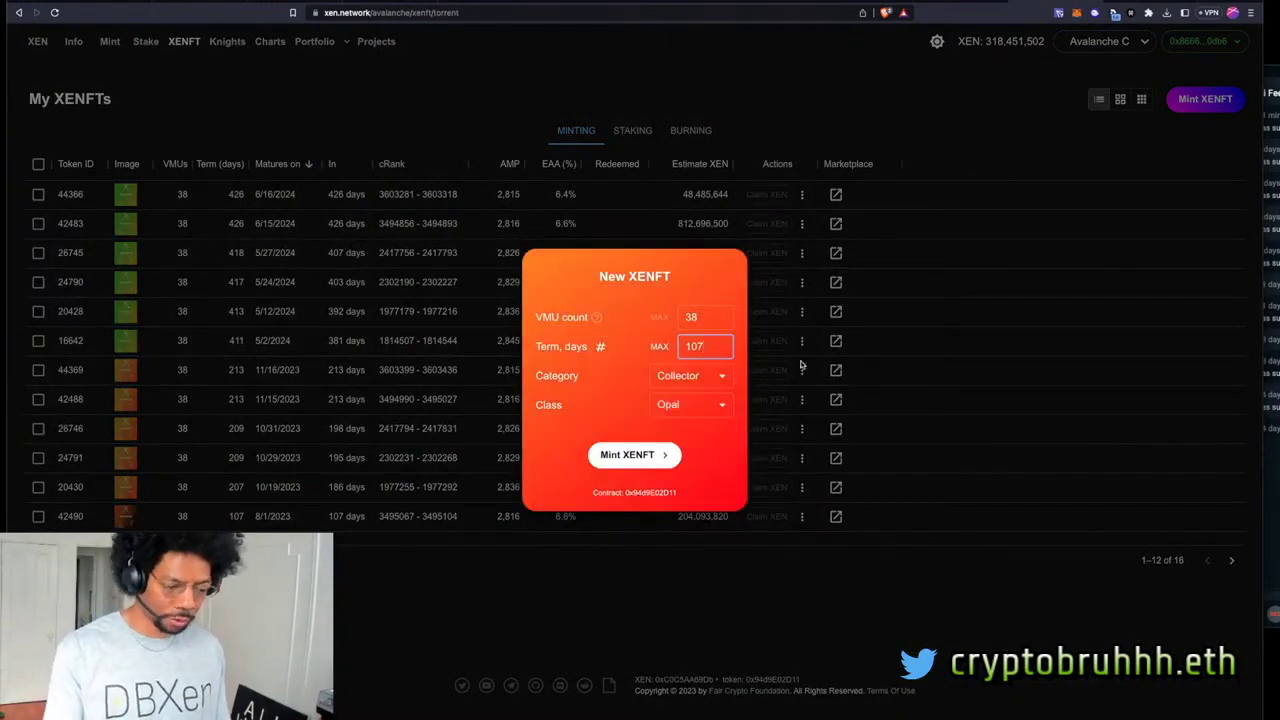
click(632, 455)
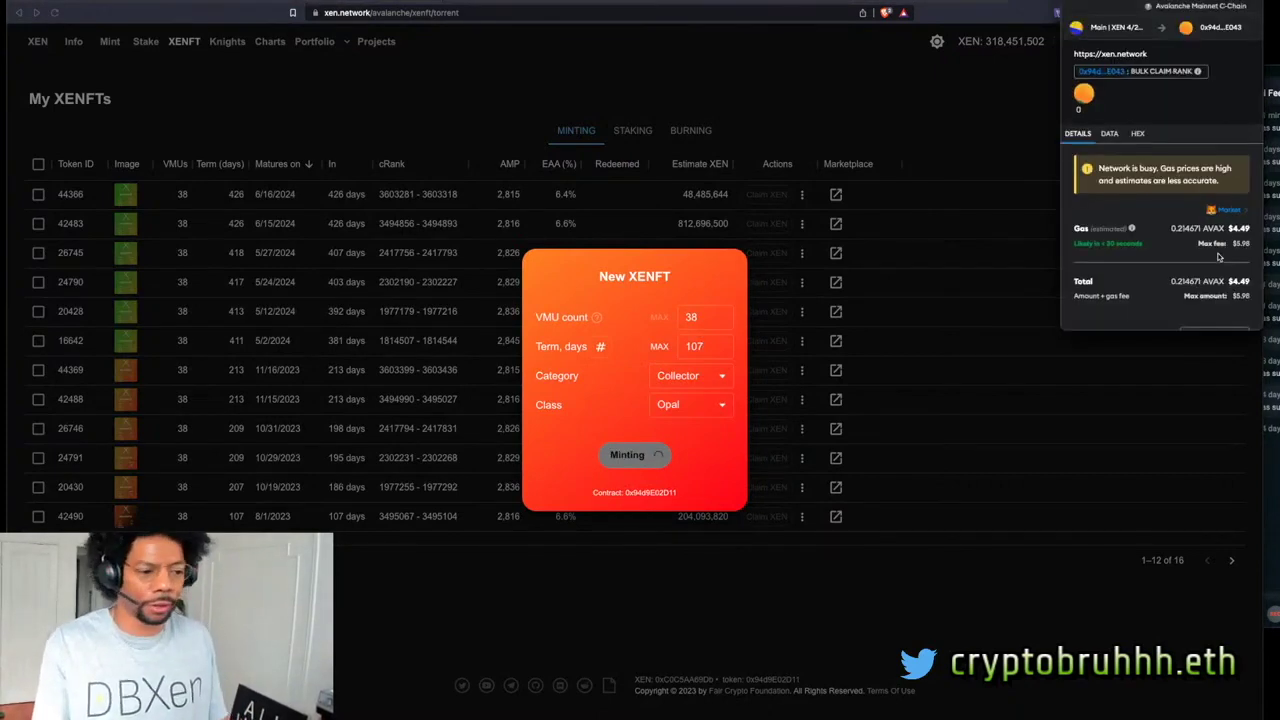
scroll(1220, 290, down, 2)
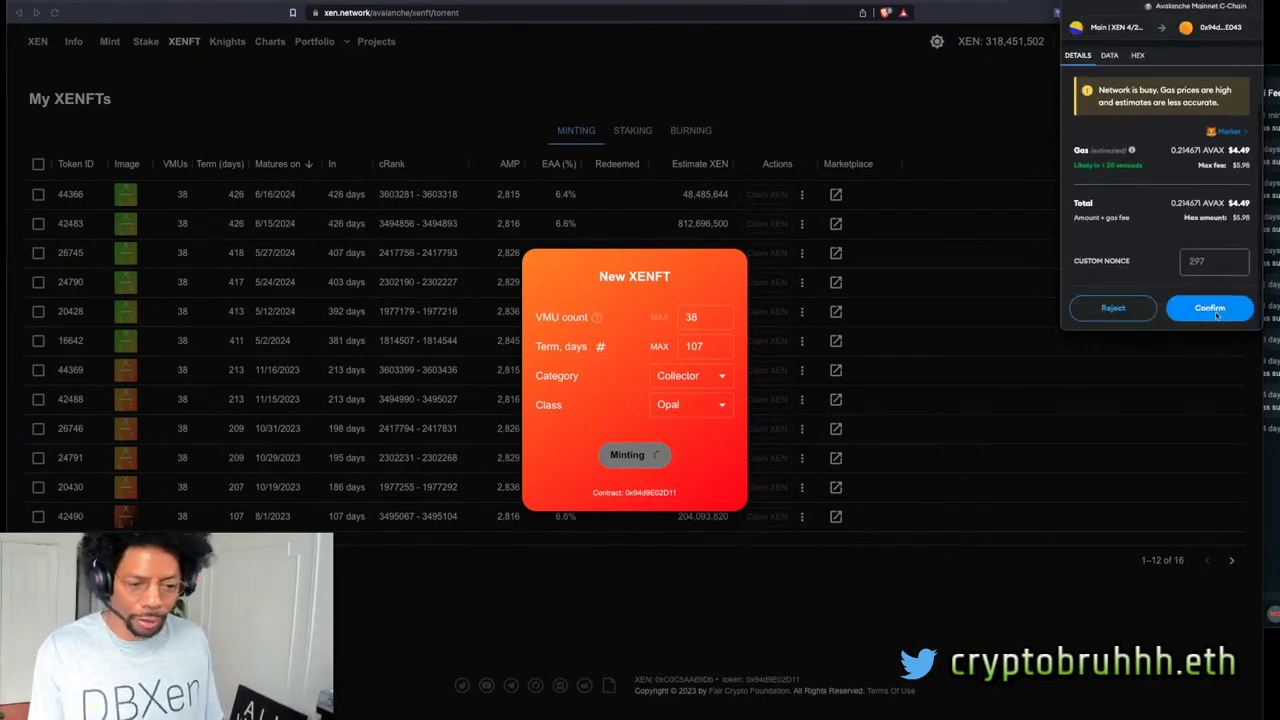
click(1212, 309)
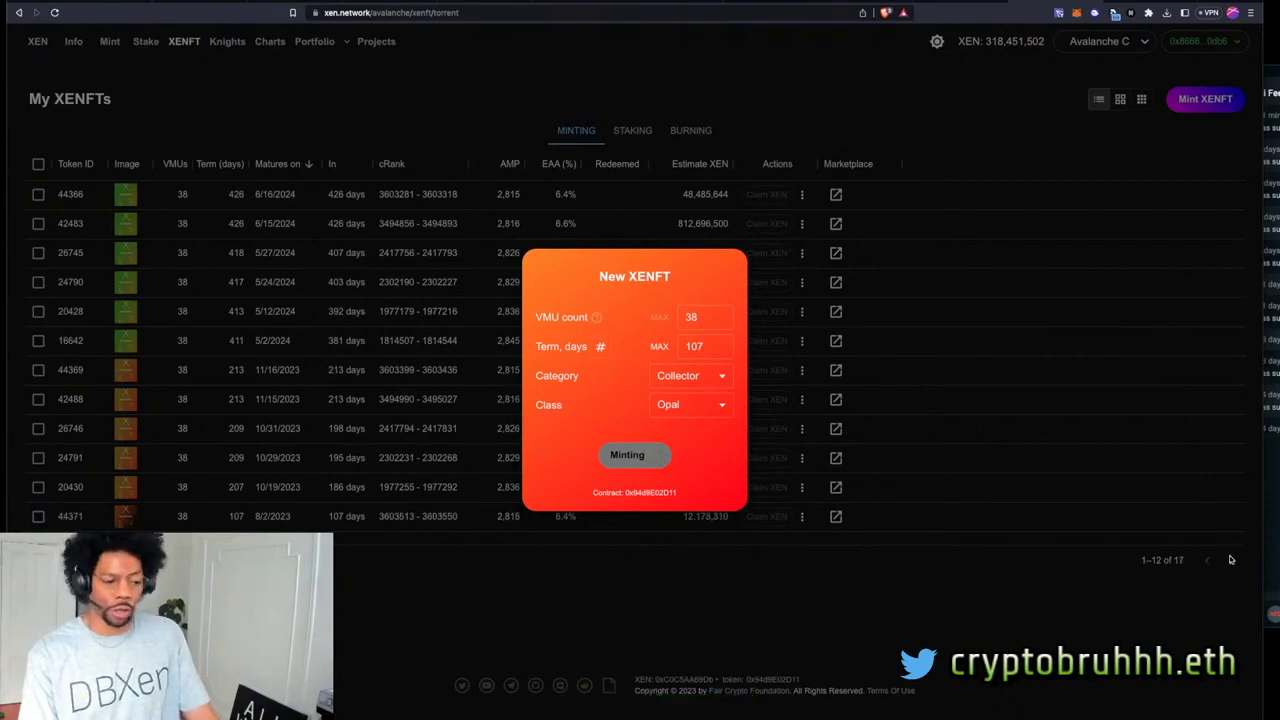
click(938, 203)
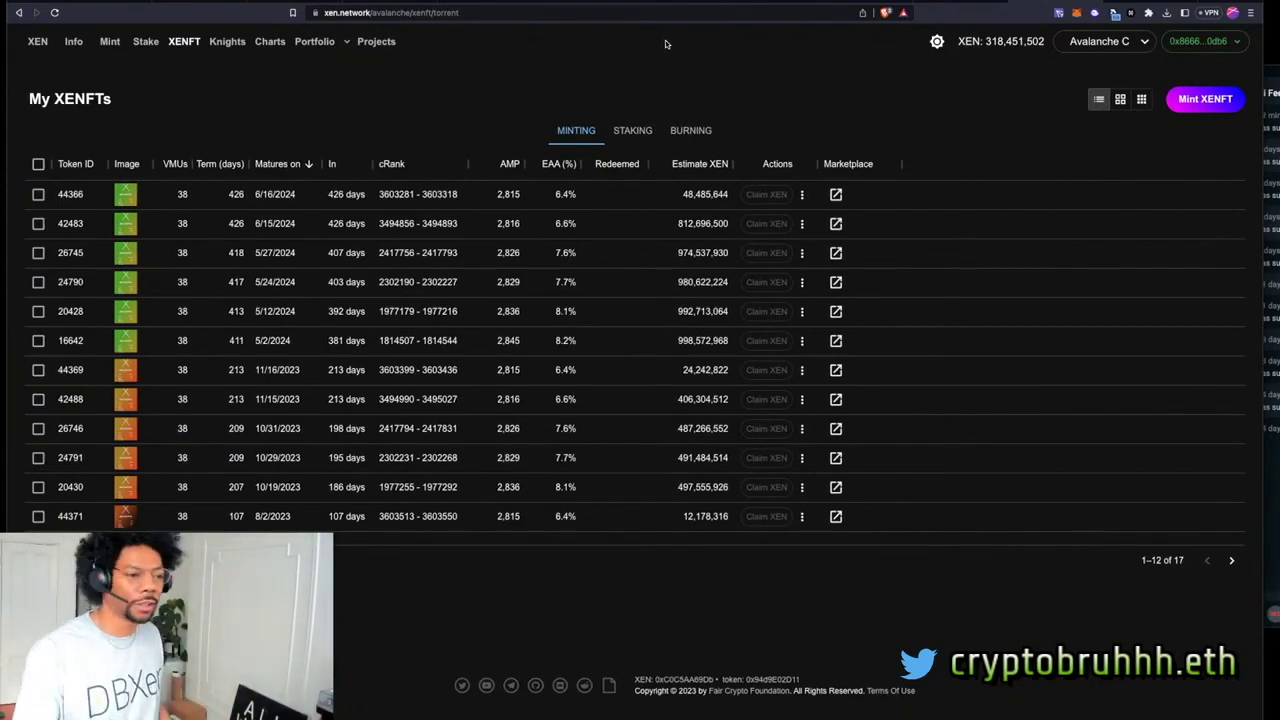
- Switch to DEX Screener, auto-fit the price scale of the aXEN/WAVAX daily chart, and check the pooled aXEN amount
key(ctrl+Tab)
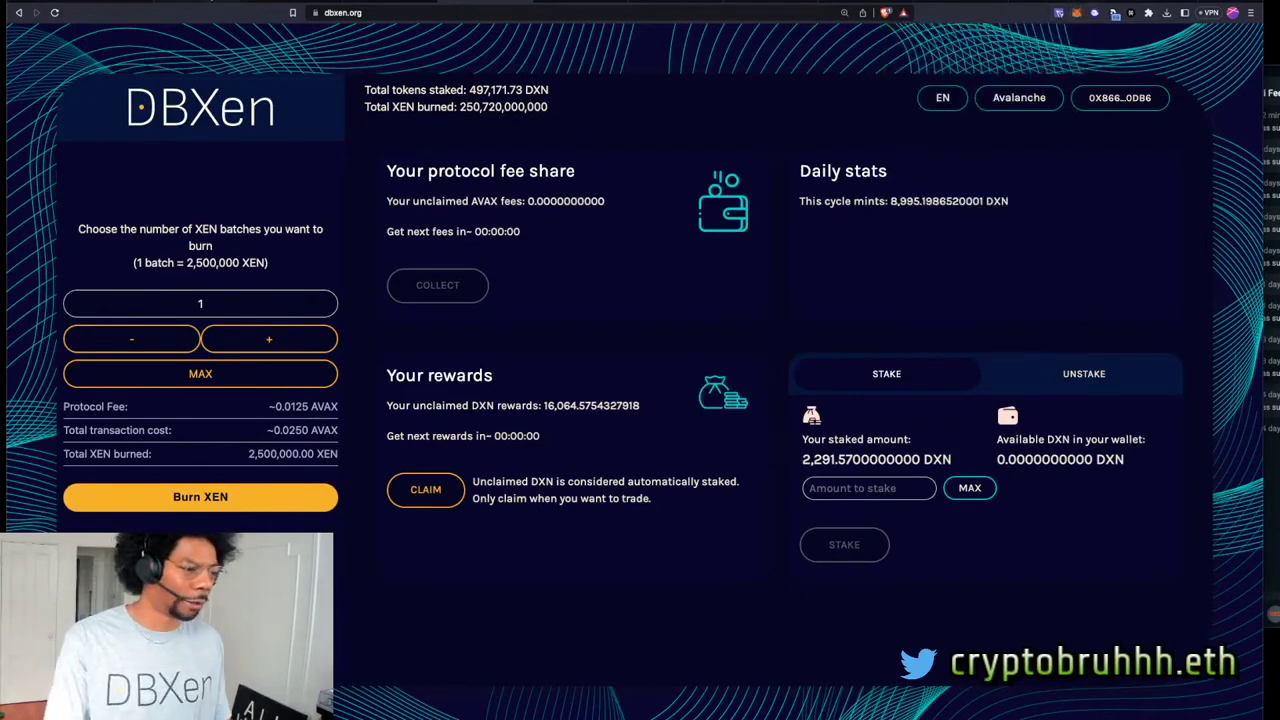
key(ctrl+Tab)
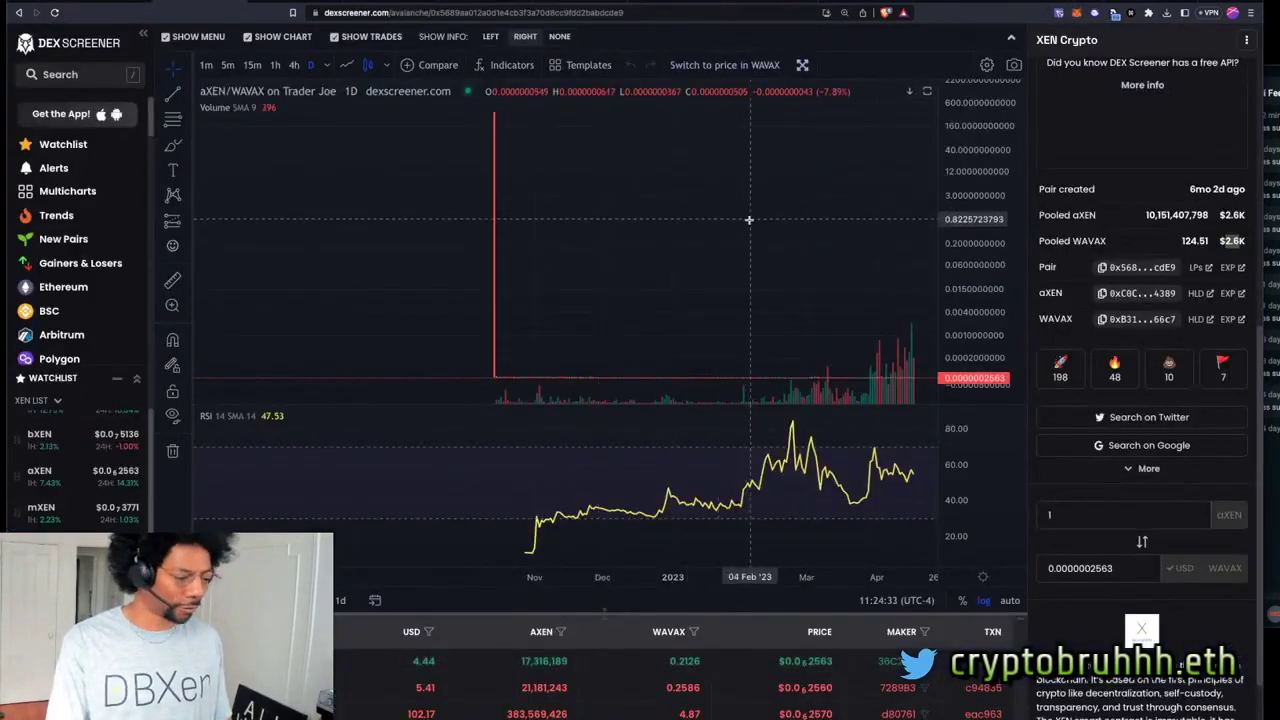
scroll(680, 266, right, 10)
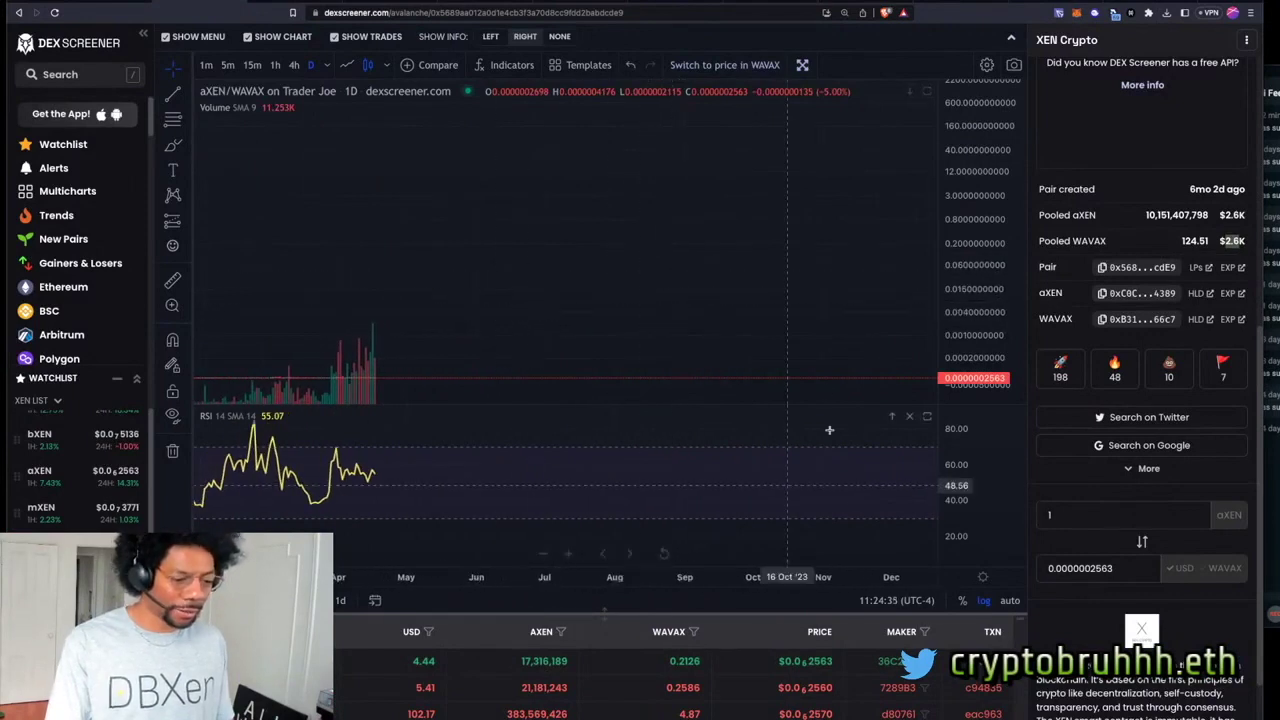
click(1010, 600)
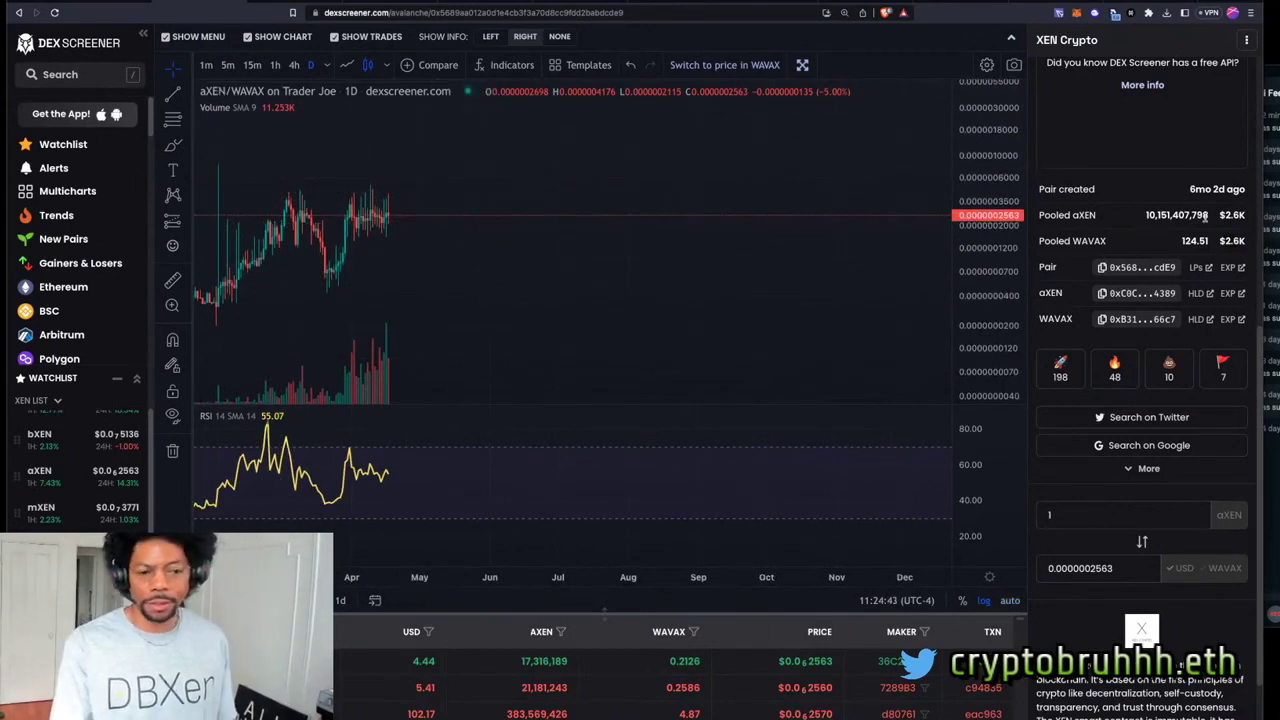
double_click(1150, 217)
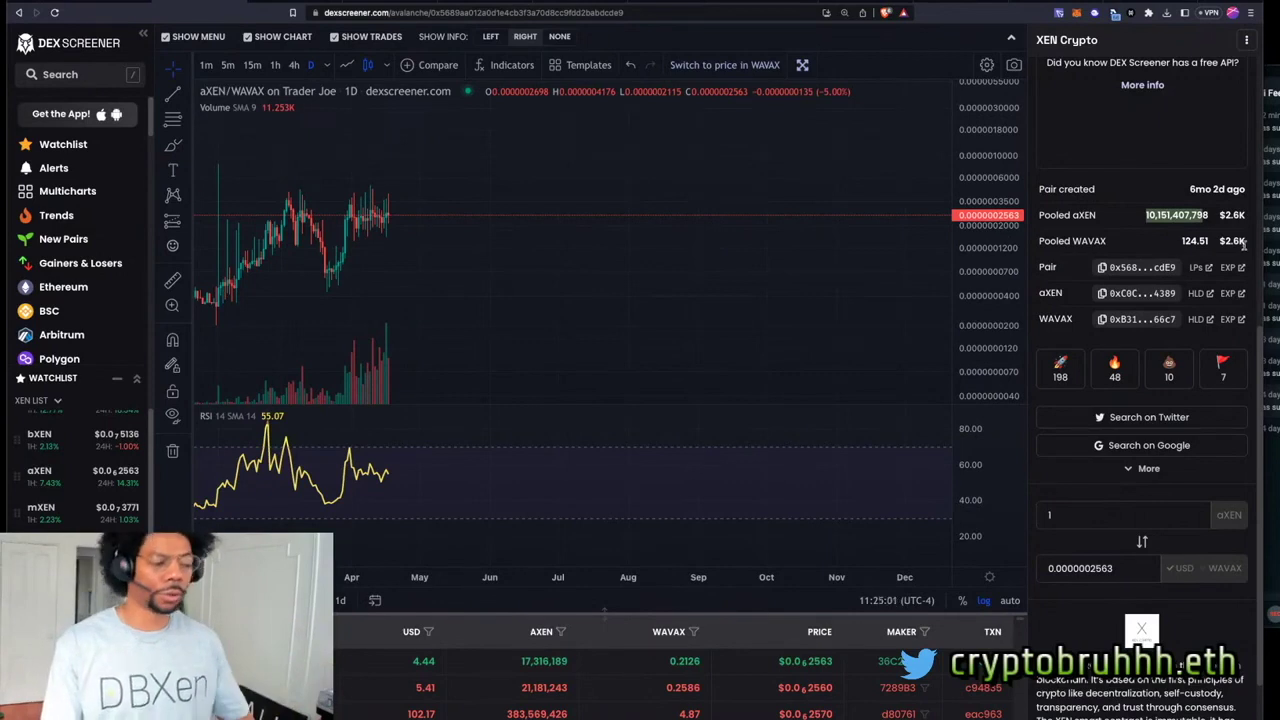
- Review a longer stretch of the aXEN/WAVAX price history and open the full token watchlist
scroll(867, 297, down, 5)
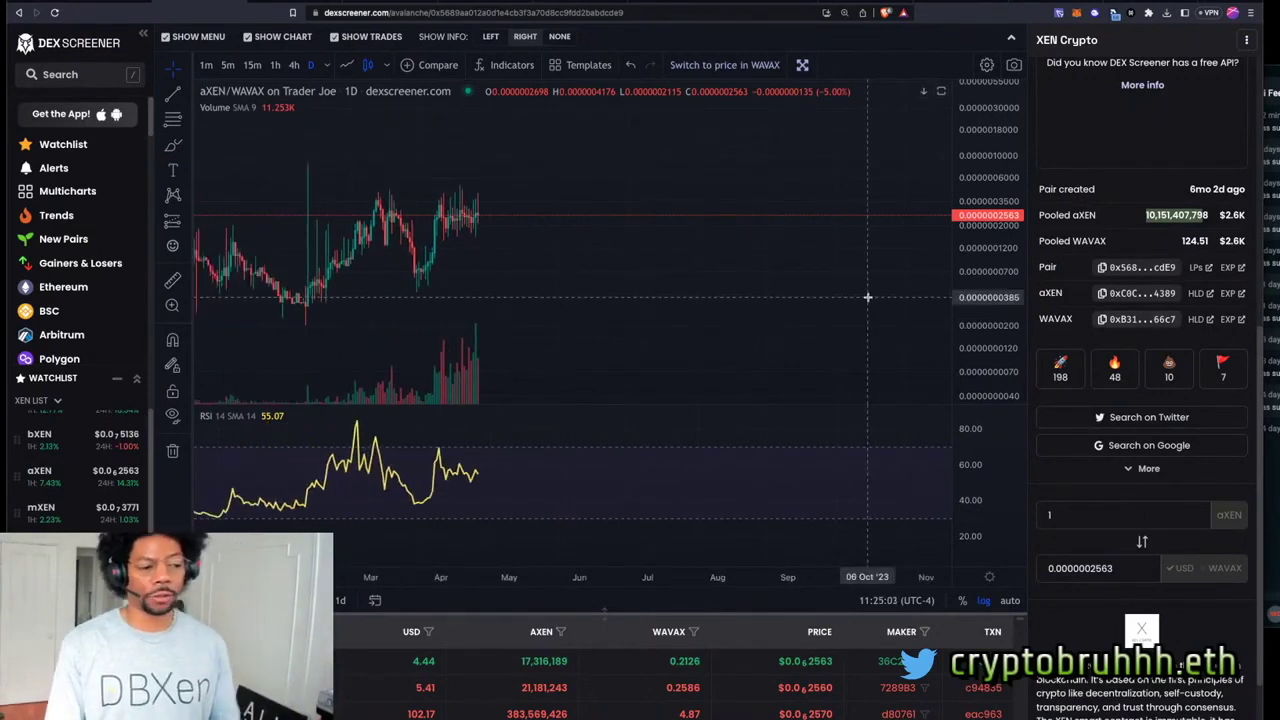
scroll(867, 290, down, 2)
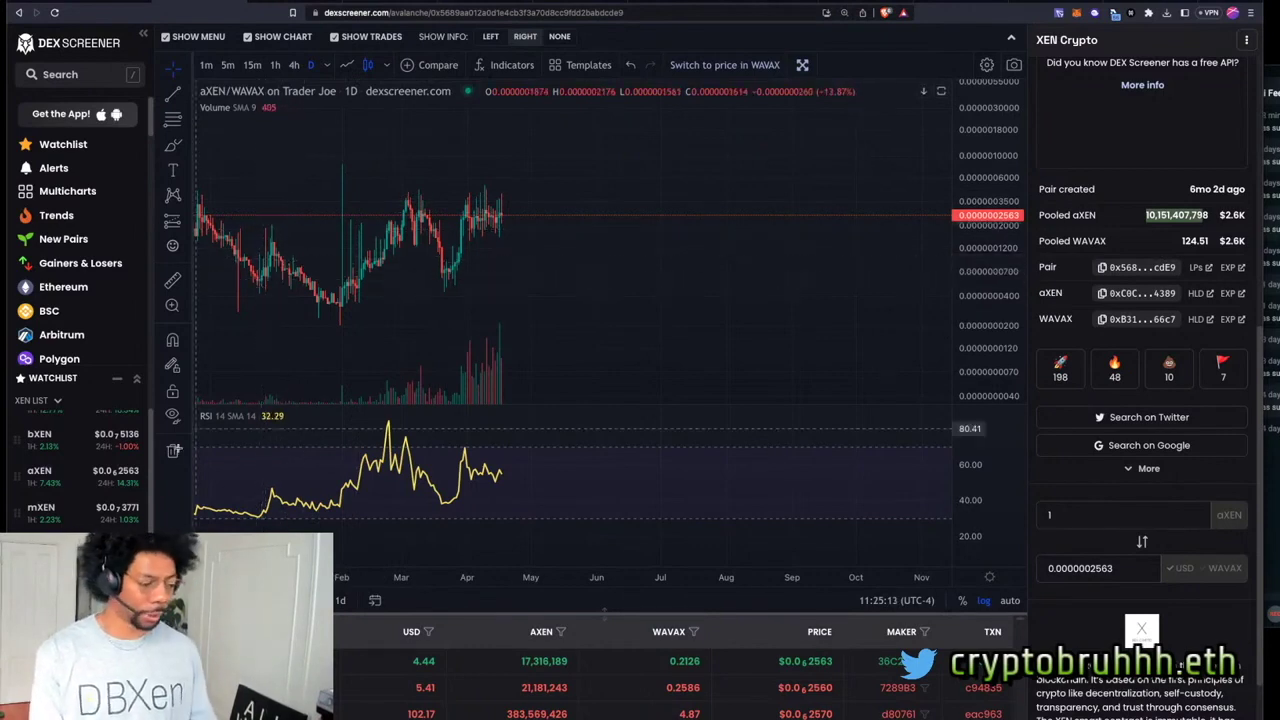
scroll(130, 475, up, 2)
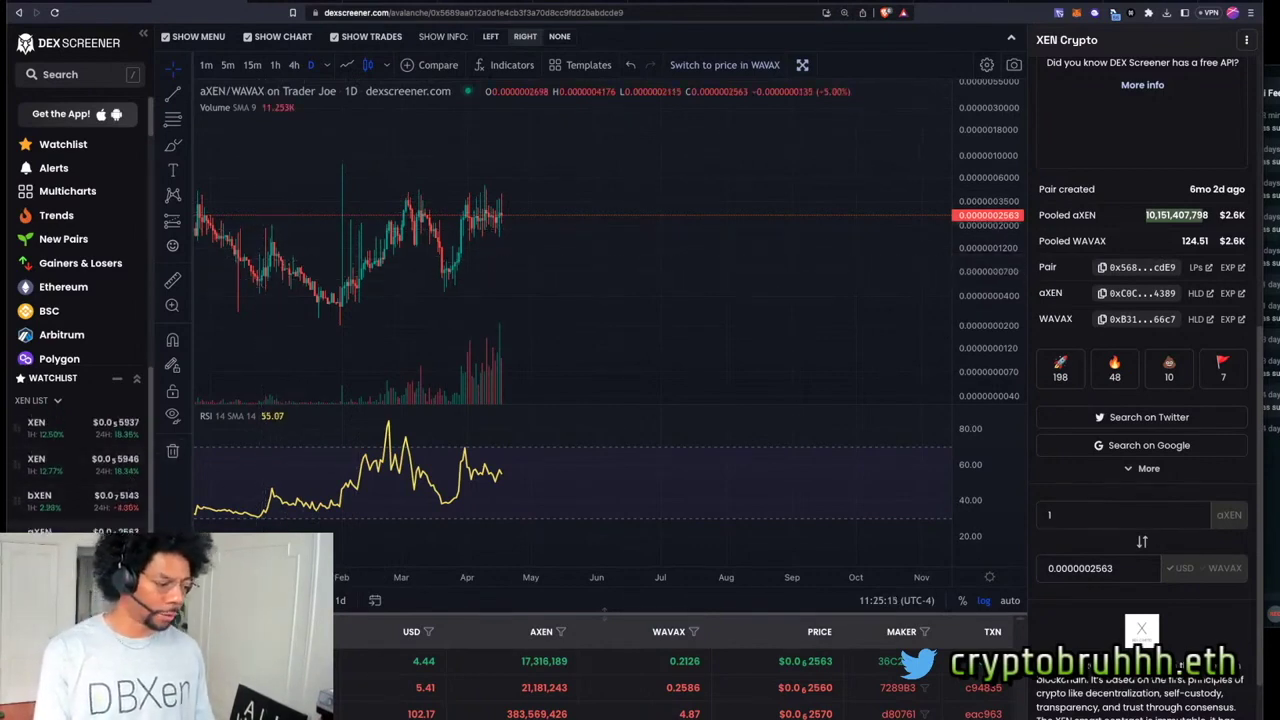
click(62, 380)
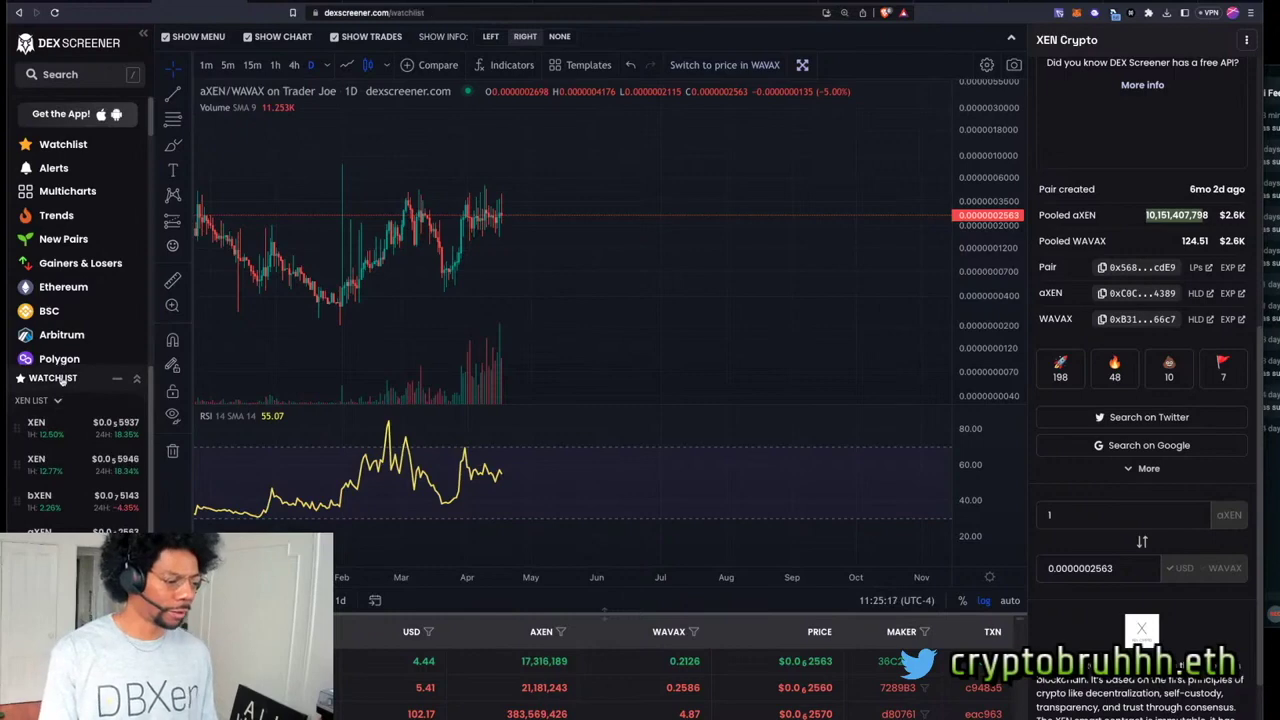